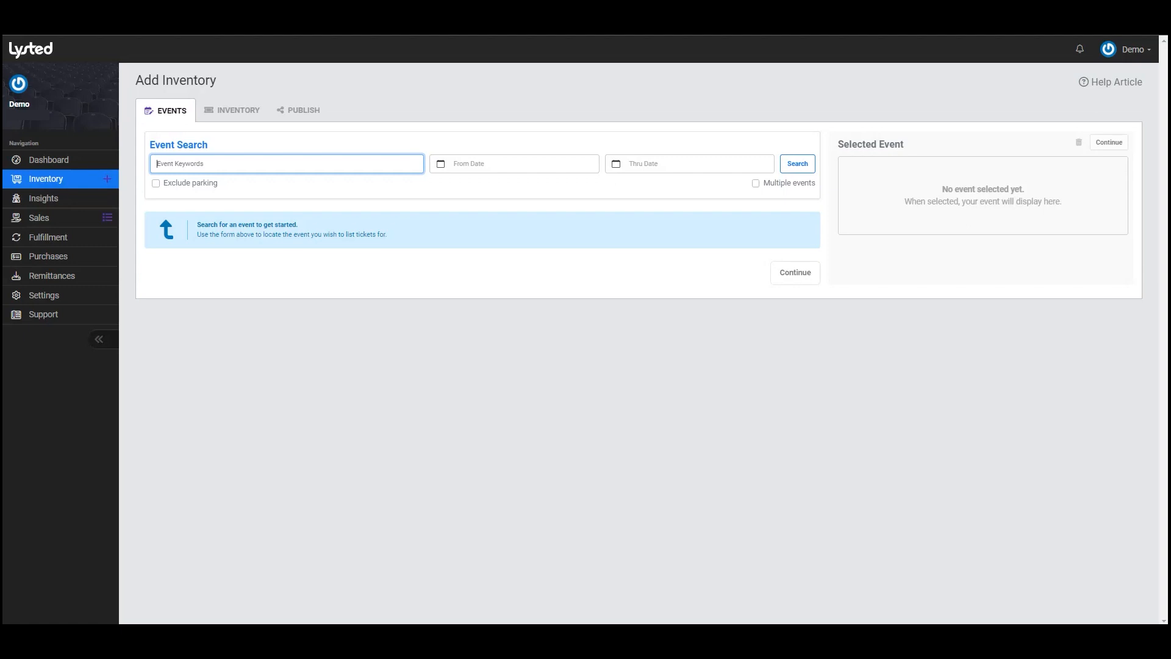
- Search events for 'DRAKE CRYPTO' and turn on multiple-event selection
{"action": "type", "text": "c"}
{"action": "type", "text": "RAKE CRYPTO"}
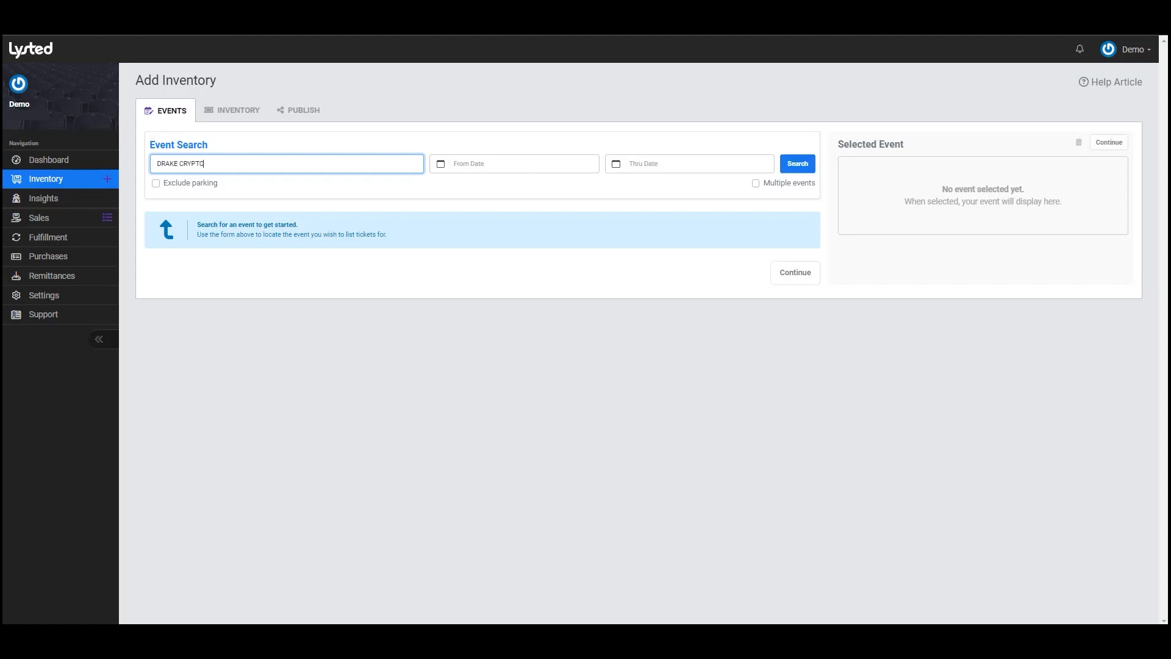
{"action": "left_click", "coordinate": [800, 163]}
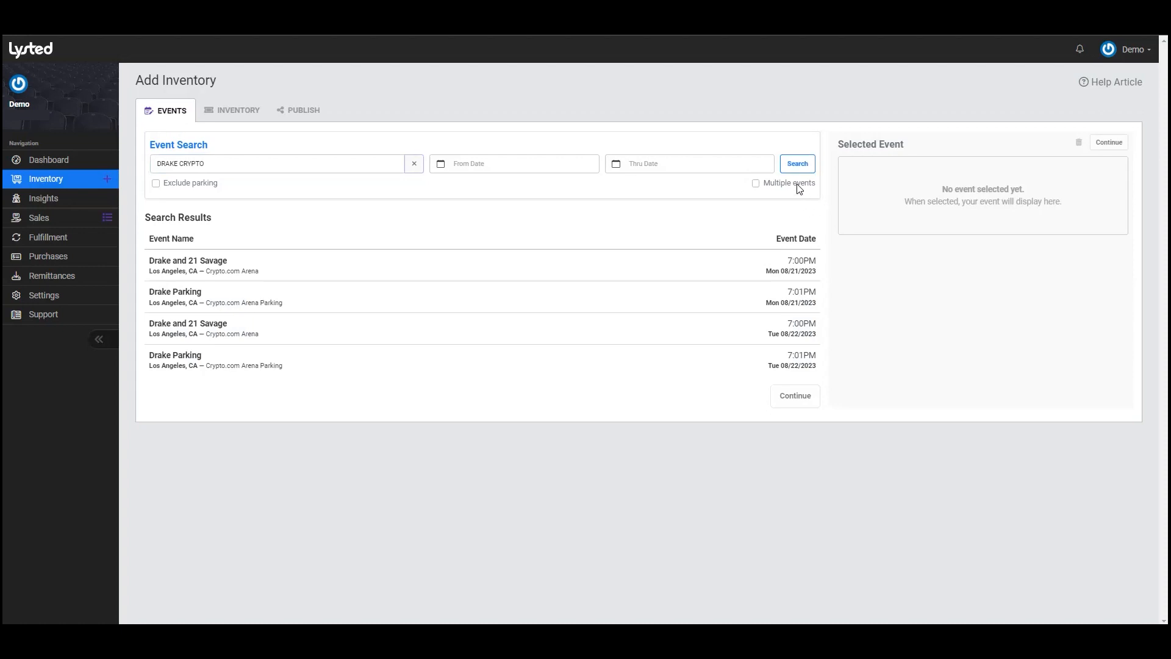
{"action": "left_click", "coordinate": [798, 185]}
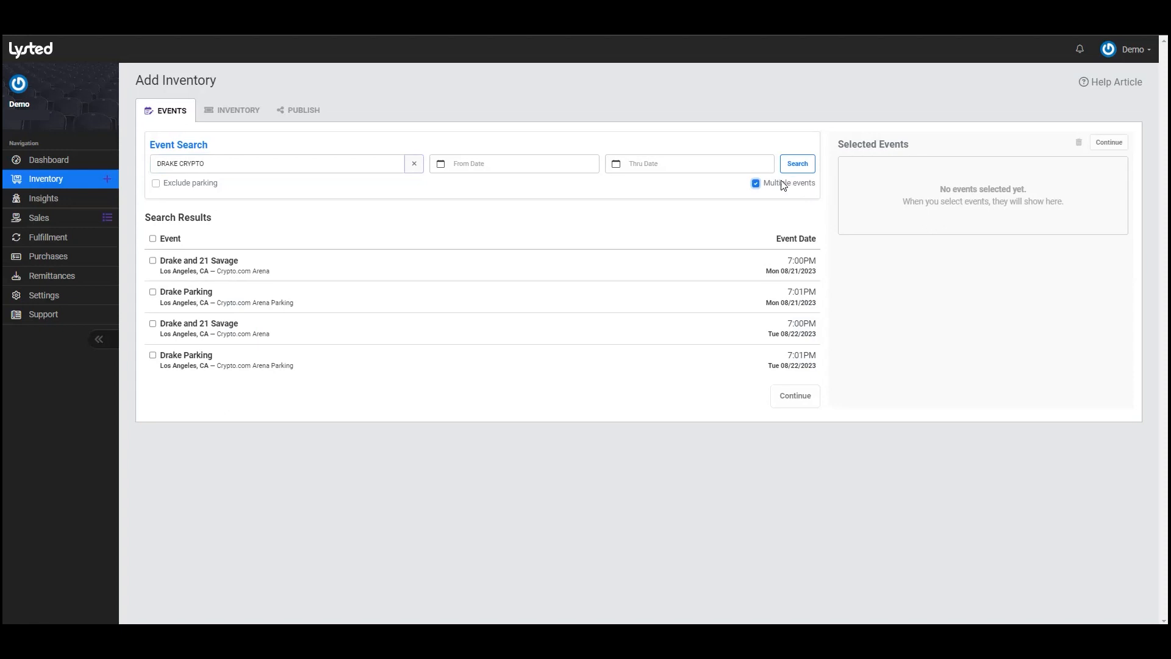
- Try selecting both the 08/21 and 08/22 shows, then settle on only the 08/21 Drake and 21 Savage show
{"action": "left_click", "coordinate": [550, 271]}
{"action": "left_click", "coordinate": [520, 331]}
{"action": "left_click", "coordinate": [517, 332]}
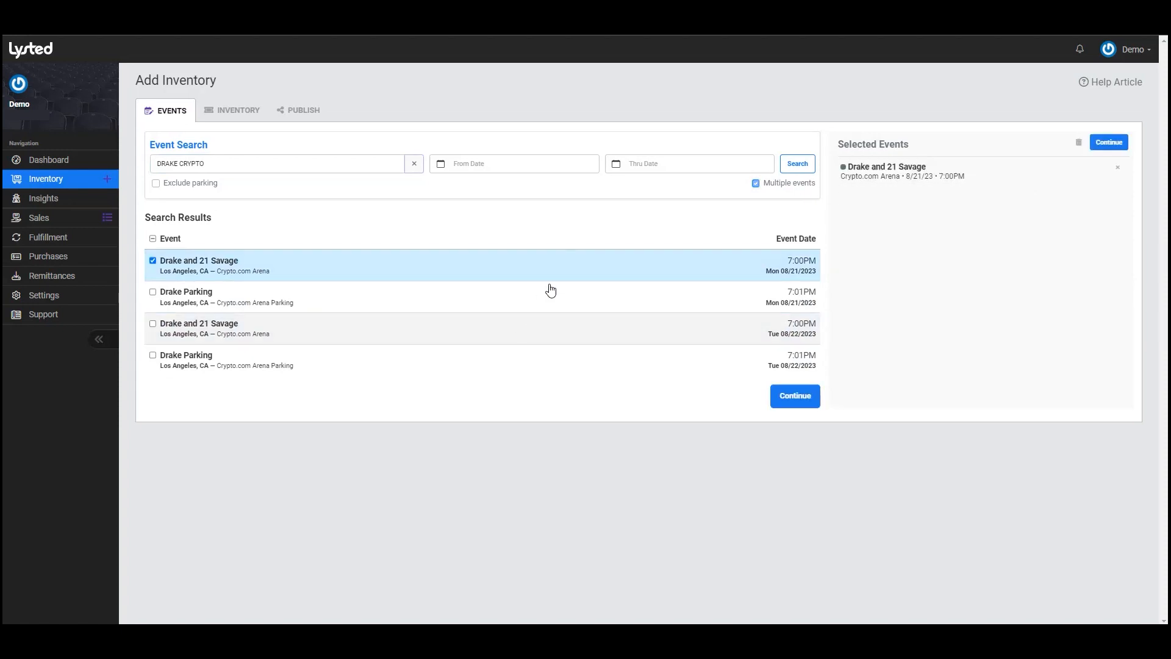
{"action": "left_click", "coordinate": [572, 266]}
{"action": "left_click", "coordinate": [755, 183]}
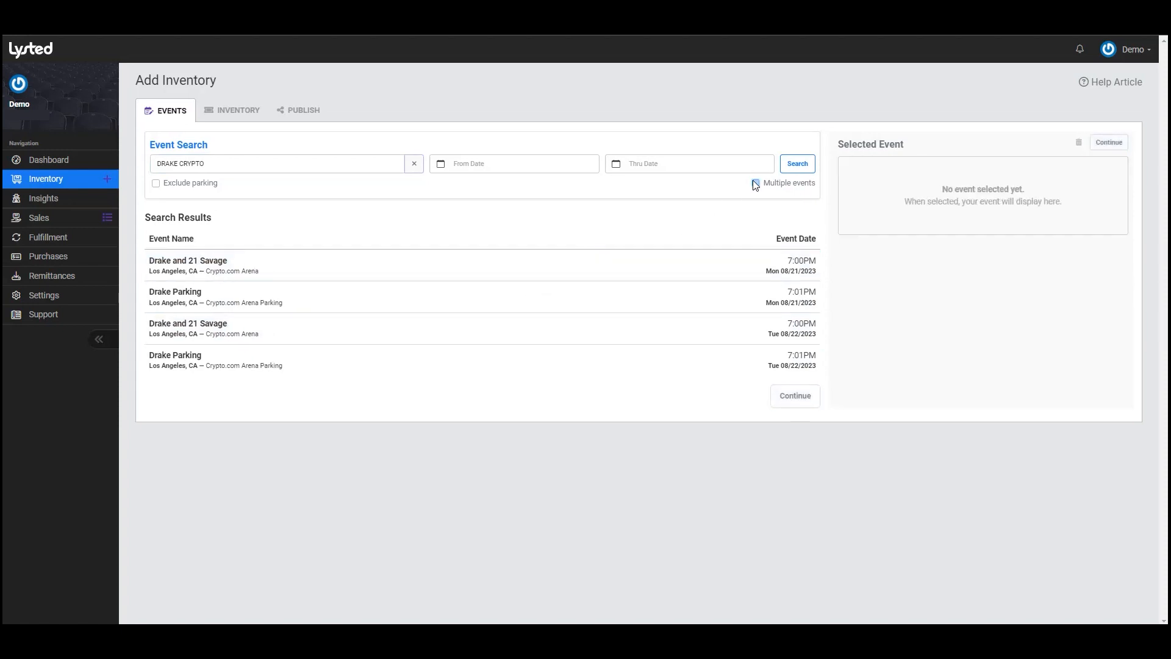
{"action": "left_click", "coordinate": [518, 271]}
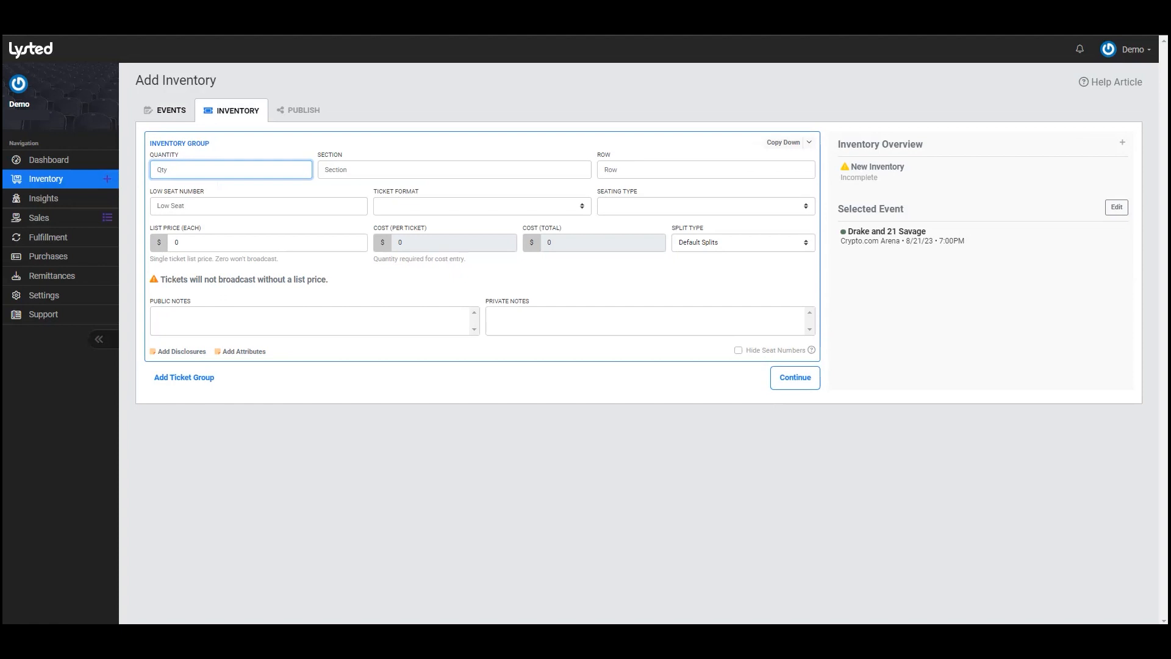
- Enter quantity 4, section 111, row 10 and low seat number 1
{"action": "type", "text": "4"}
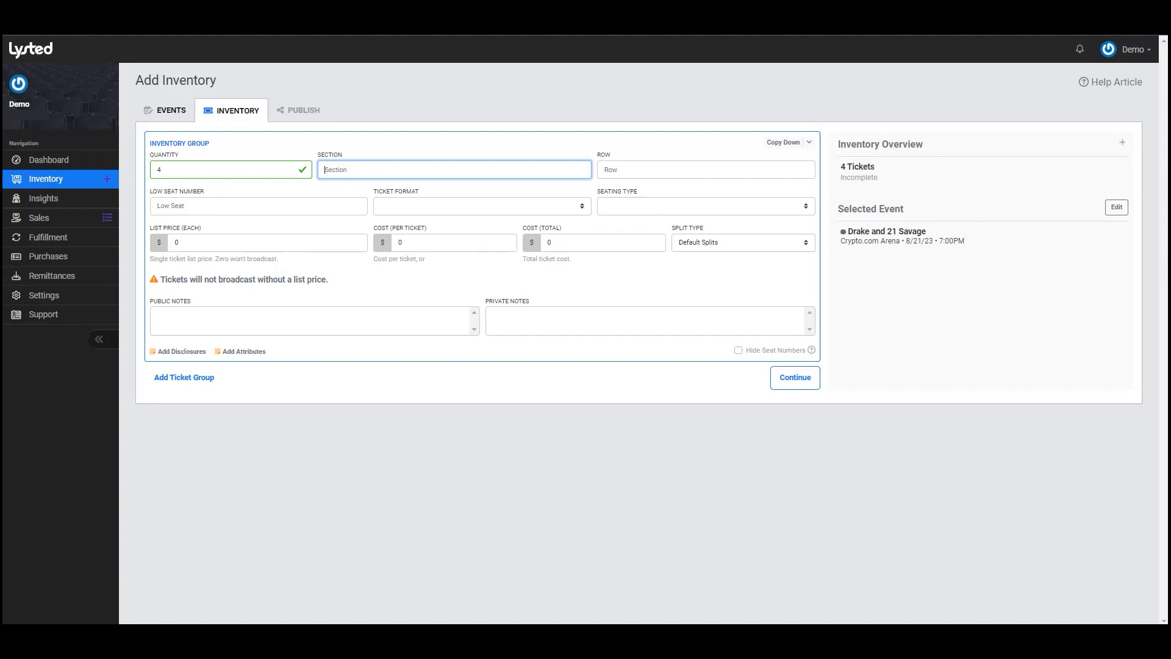
{"action": "type", "text": "111"}
{"action": "key", "text": "Tab"}
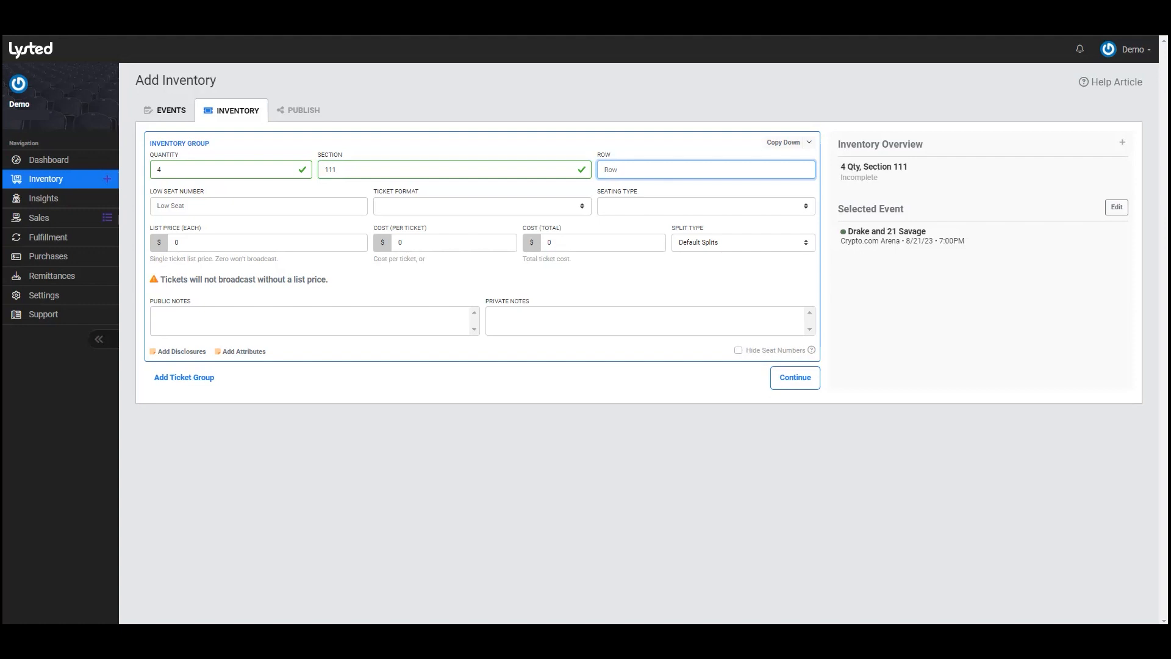
{"action": "type", "text": "10"}
{"action": "key", "text": "Tab"}
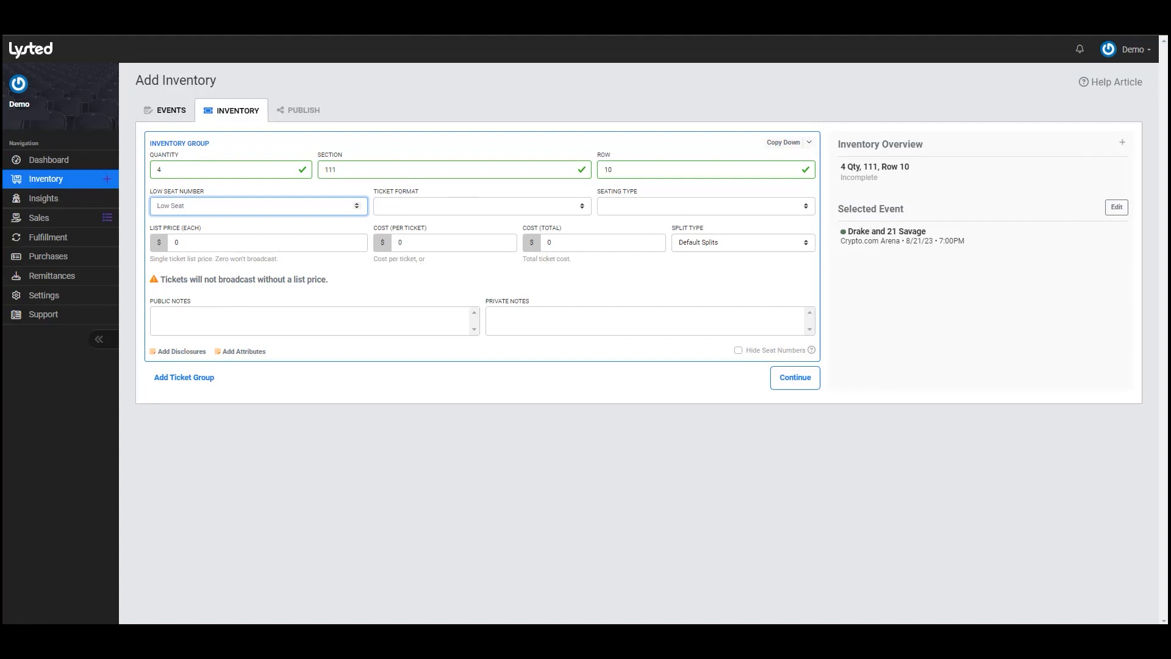
{"action": "type", "text": "1"}
{"action": "left_click", "coordinate": [511, 211]}
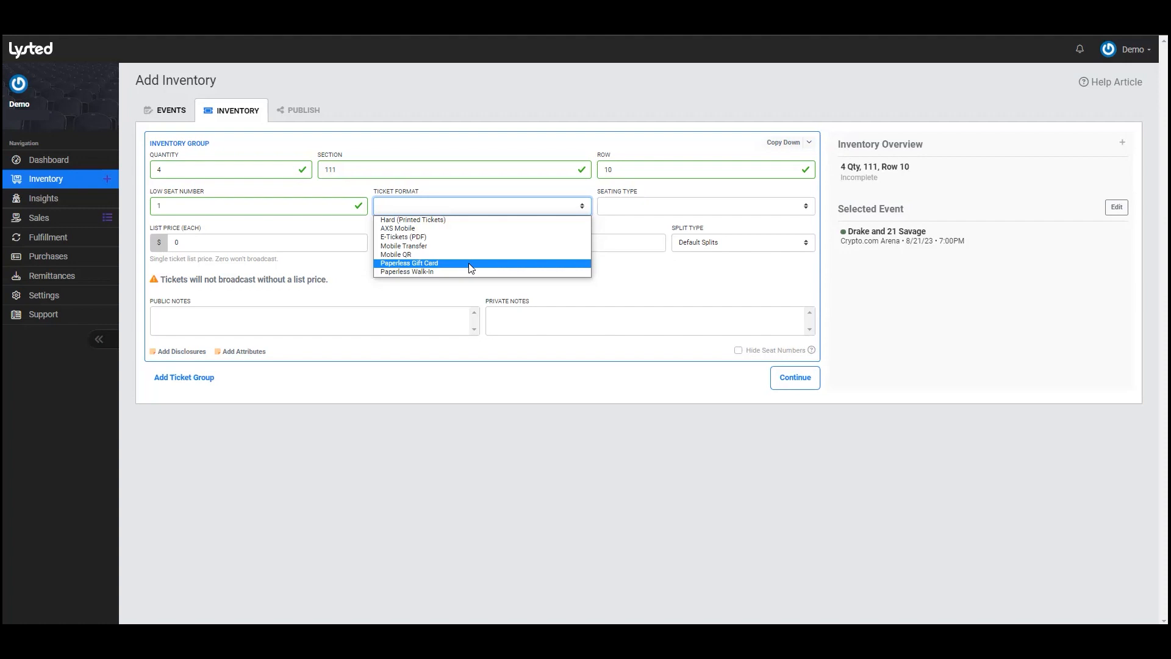
- Set format to E-Tickets (PDF) and, after trying Consecutive and Odd/Even, choose General Admission (GA) seating
{"action": "left_click", "coordinate": [487, 236]}
{"action": "left_click", "coordinate": [633, 207]}
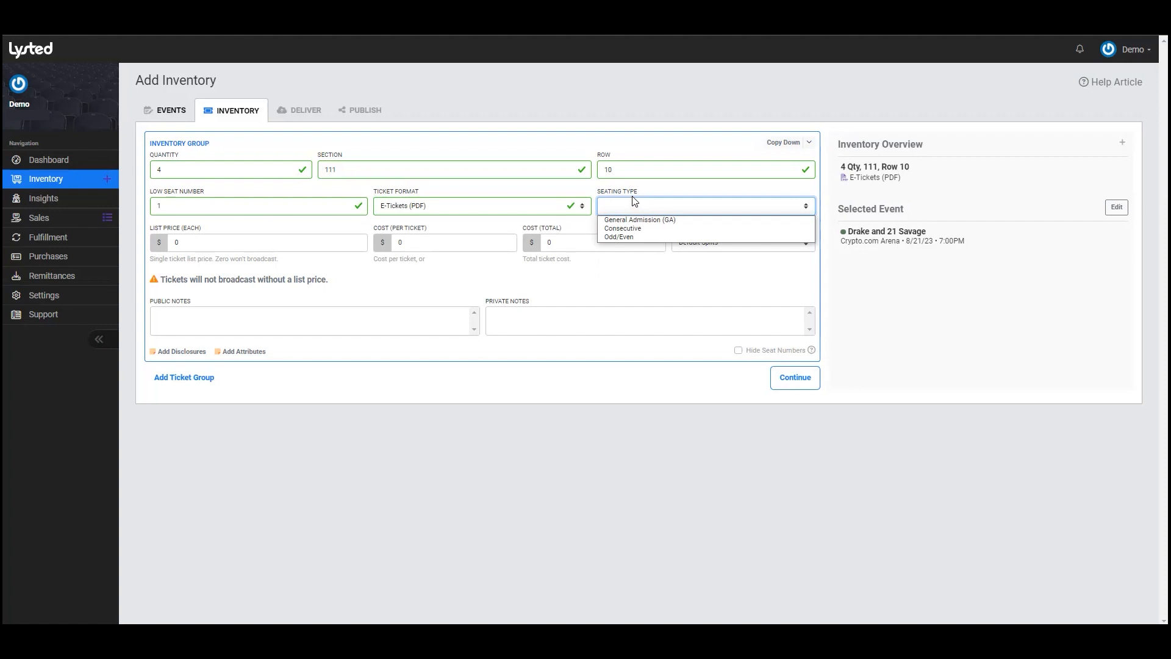
{"action": "left_click", "coordinate": [637, 228]}
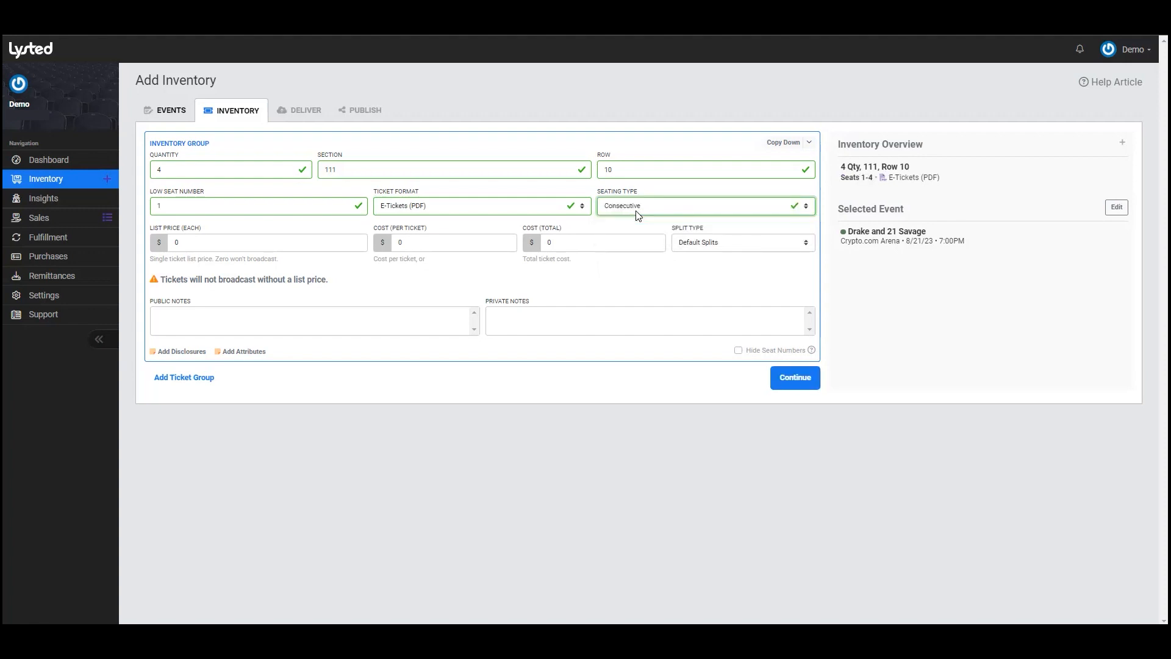
{"action": "left_click", "coordinate": [637, 210]}
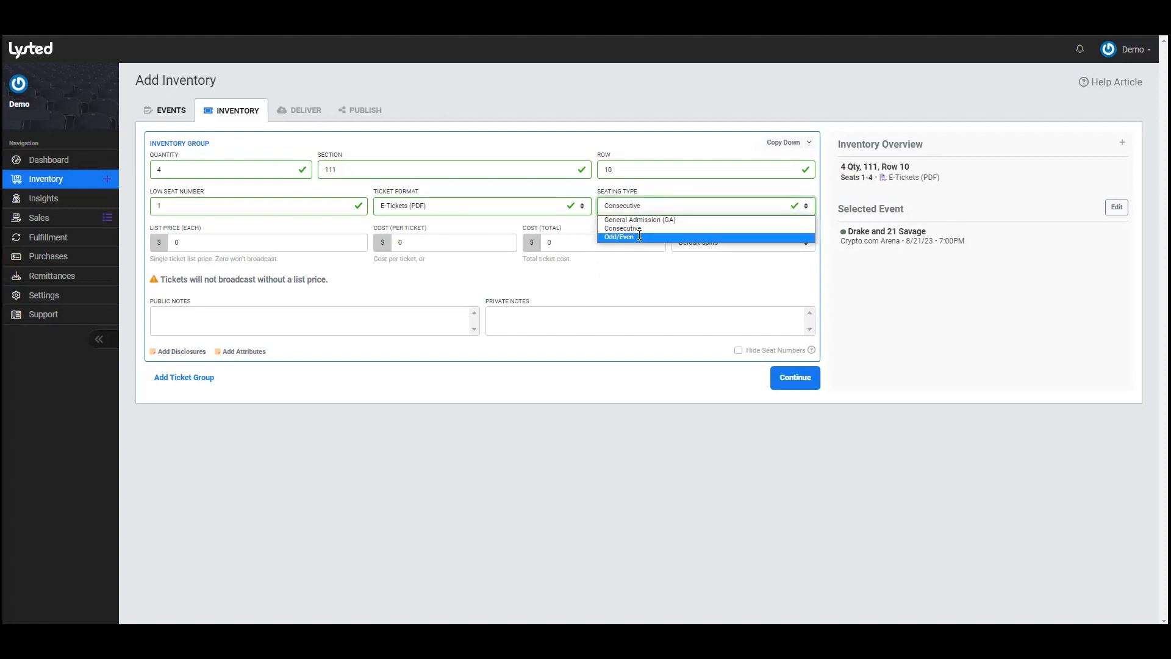
{"action": "key", "text": "Return"}
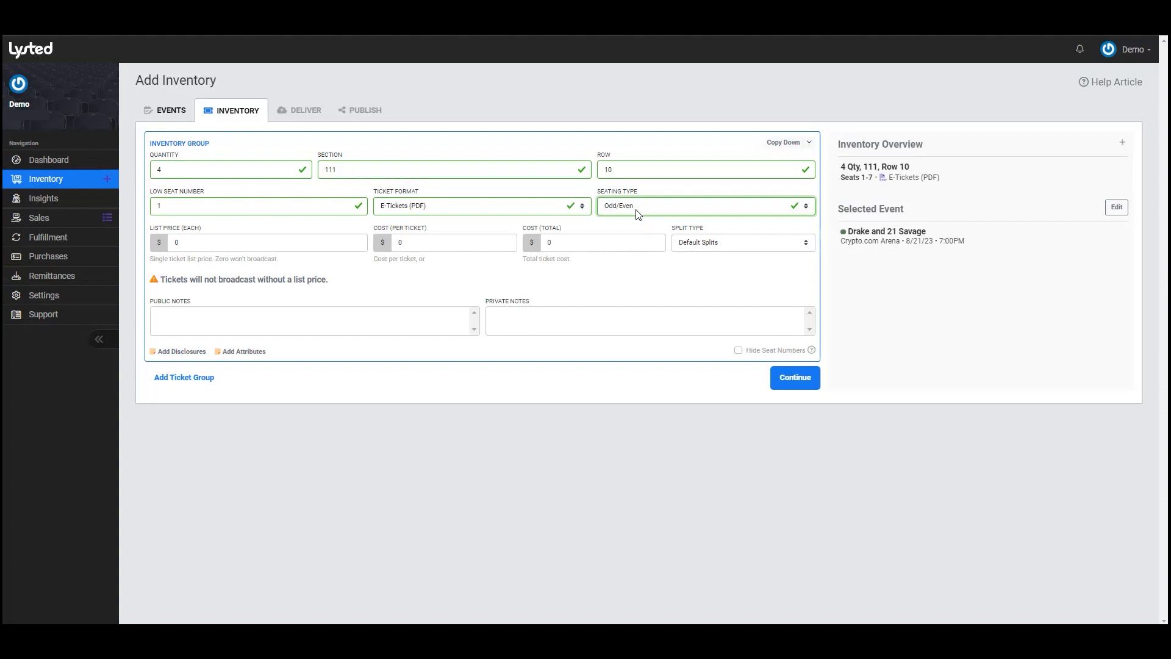
{"action": "left_click", "coordinate": [637, 213]}
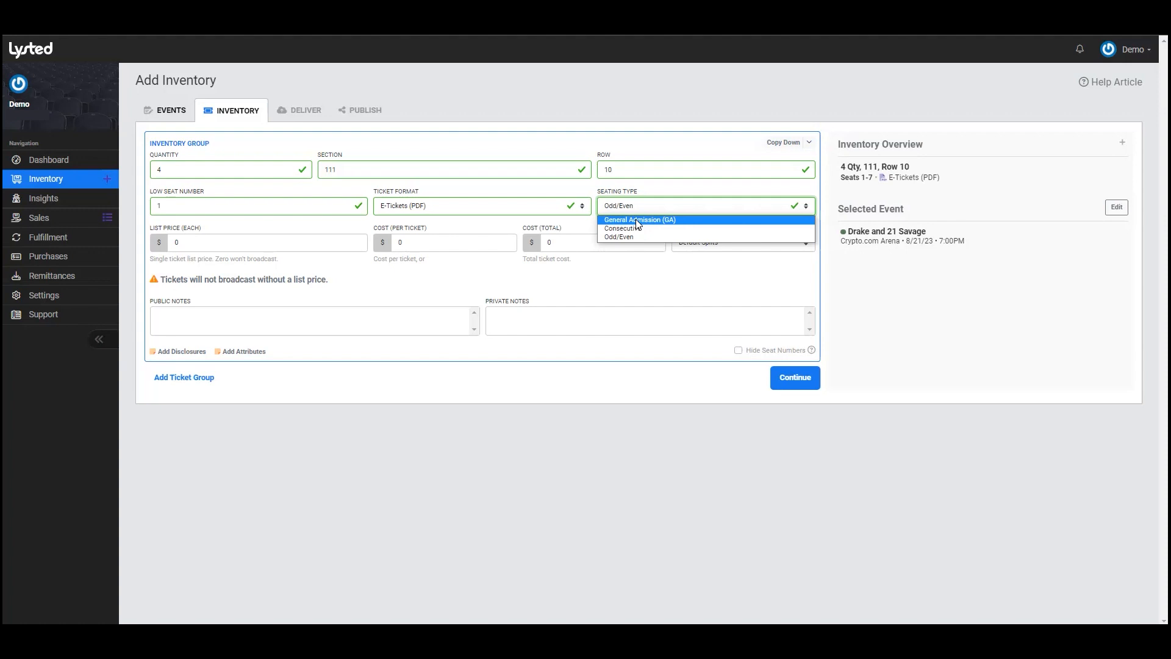
{"action": "left_click", "coordinate": [635, 220]}
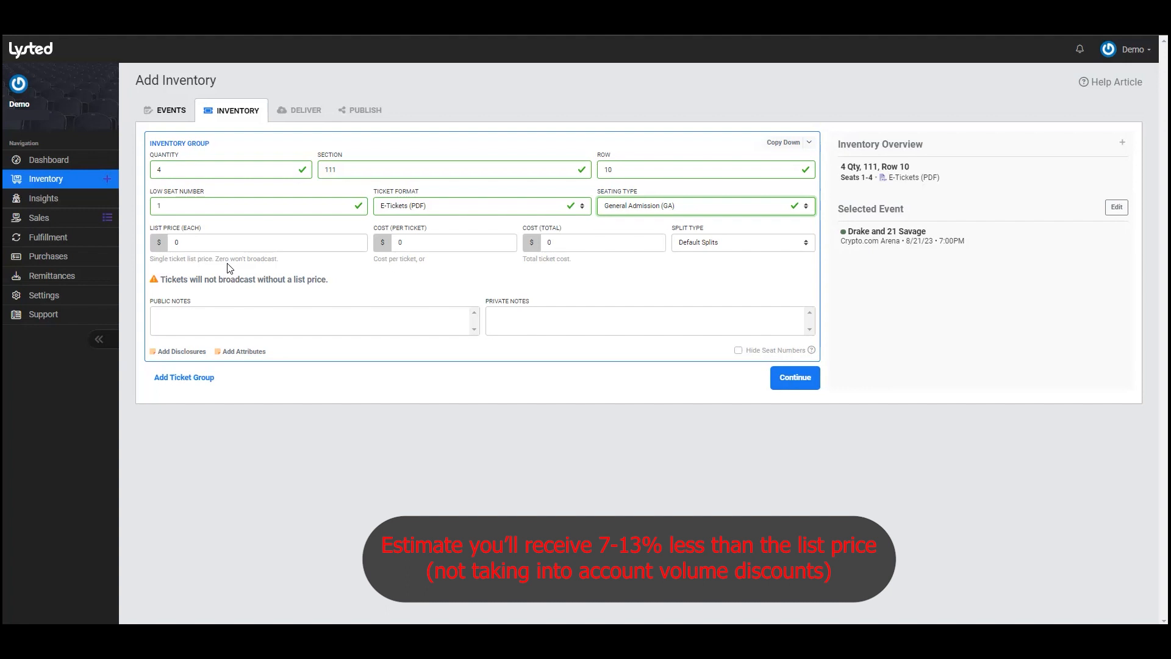
- Enter a $50 per-ticket cost so the total cost updates to $200
{"action": "left_click", "coordinate": [416, 249]}
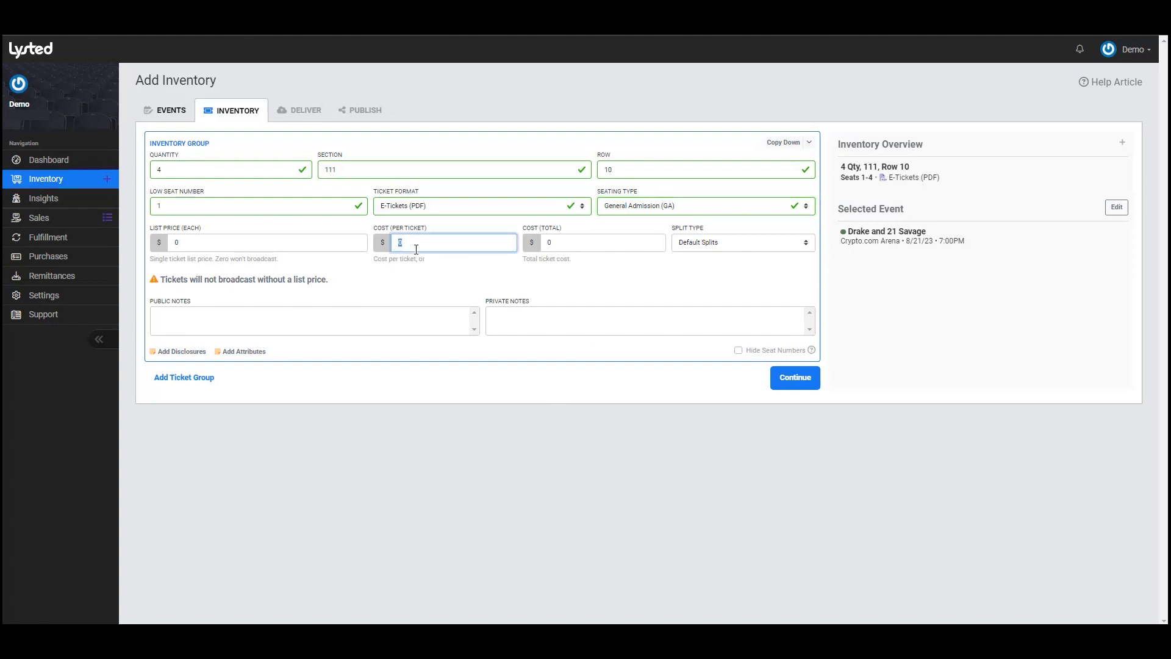
{"action": "type", "text": "50"}
{"action": "left_click", "coordinate": [561, 260]}
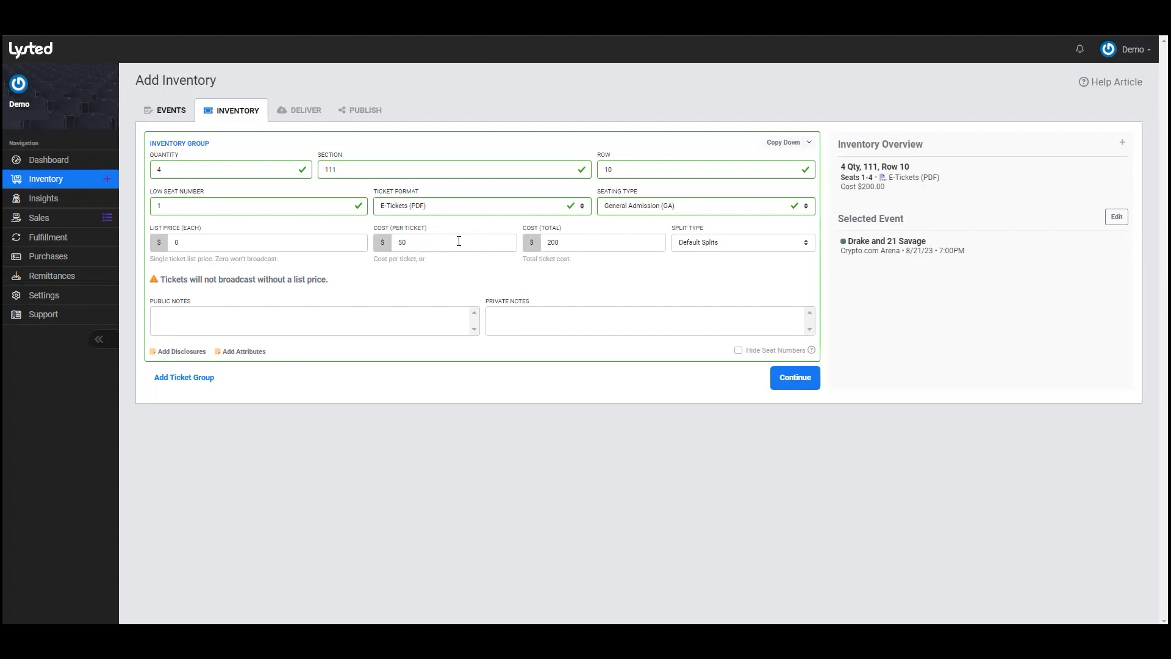
{"action": "left_click", "coordinate": [718, 245]}
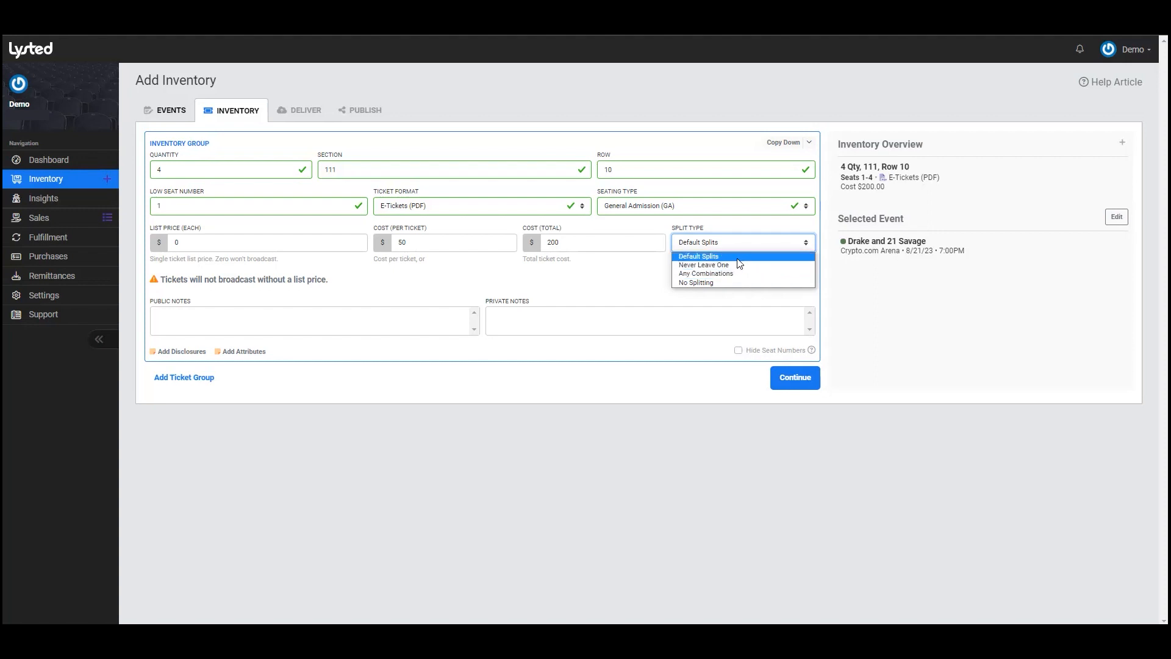
{"action": "left_click", "coordinate": [348, 323]}
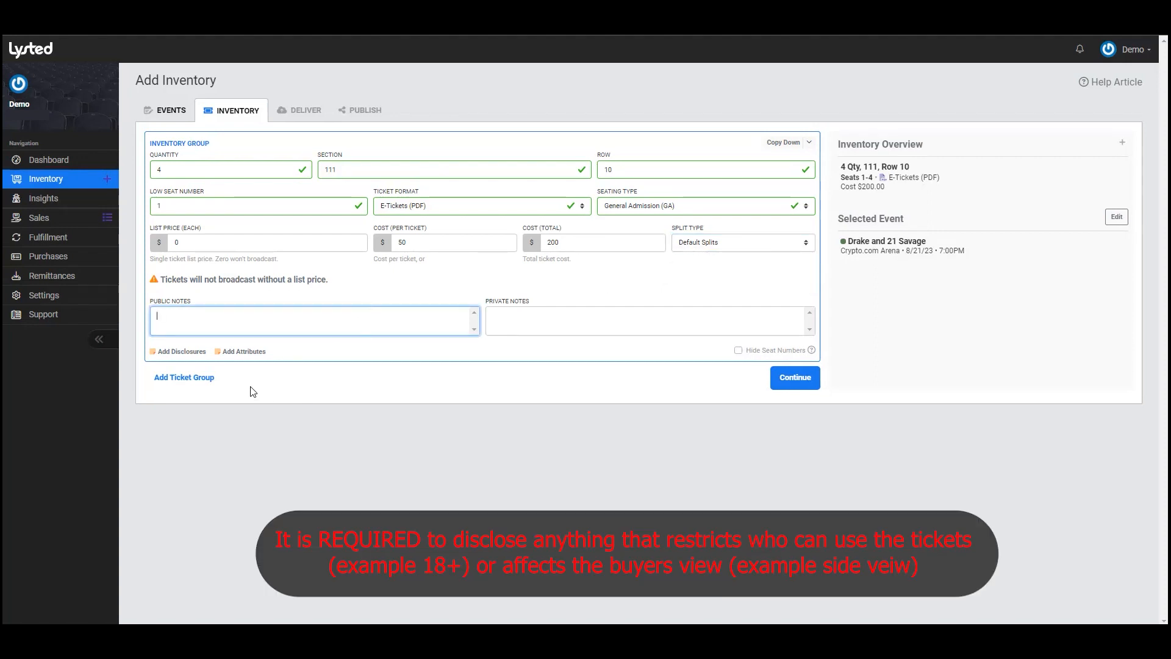
- Add an Obstructed view disclosure to the ticket group
{"action": "left_click", "coordinate": [191, 352]}
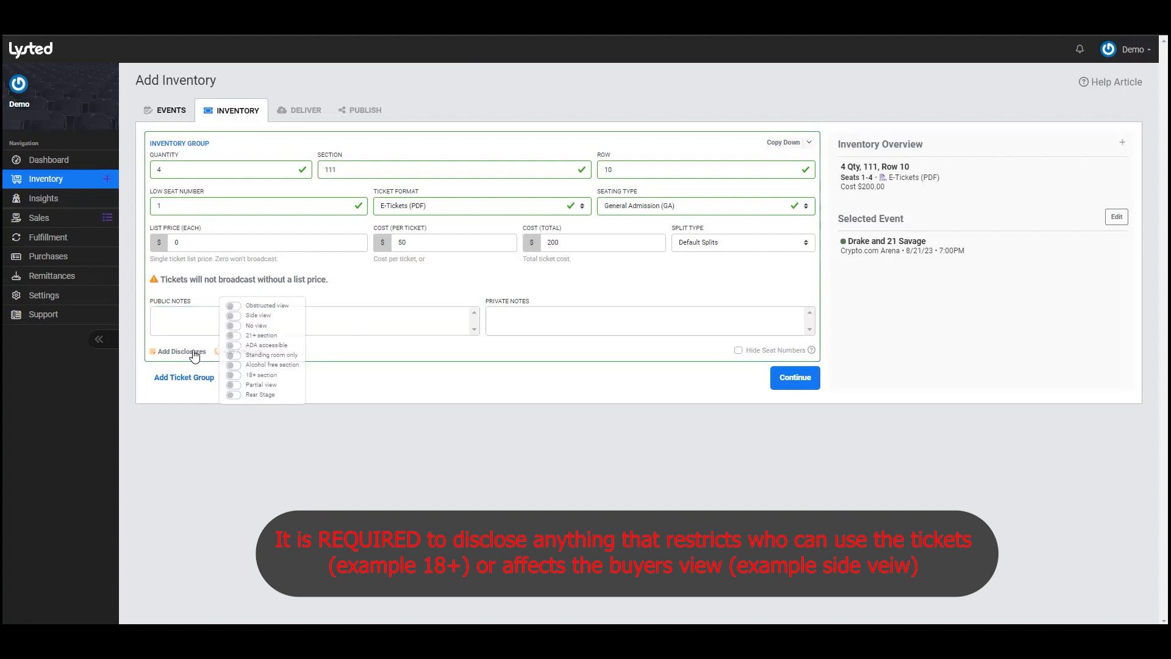
{"action": "left_click", "coordinate": [279, 304]}
{"action": "left_click", "coordinate": [382, 377]}
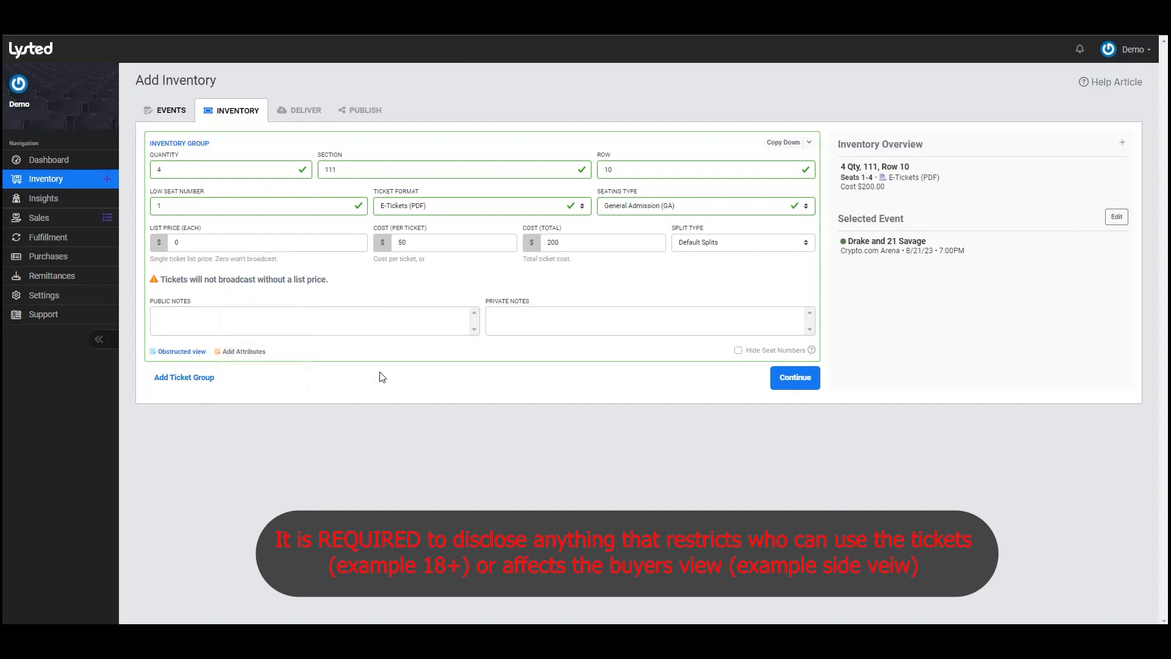
- Give the ticket group the Aisle seat attribute
{"action": "left_click", "coordinate": [258, 352]}
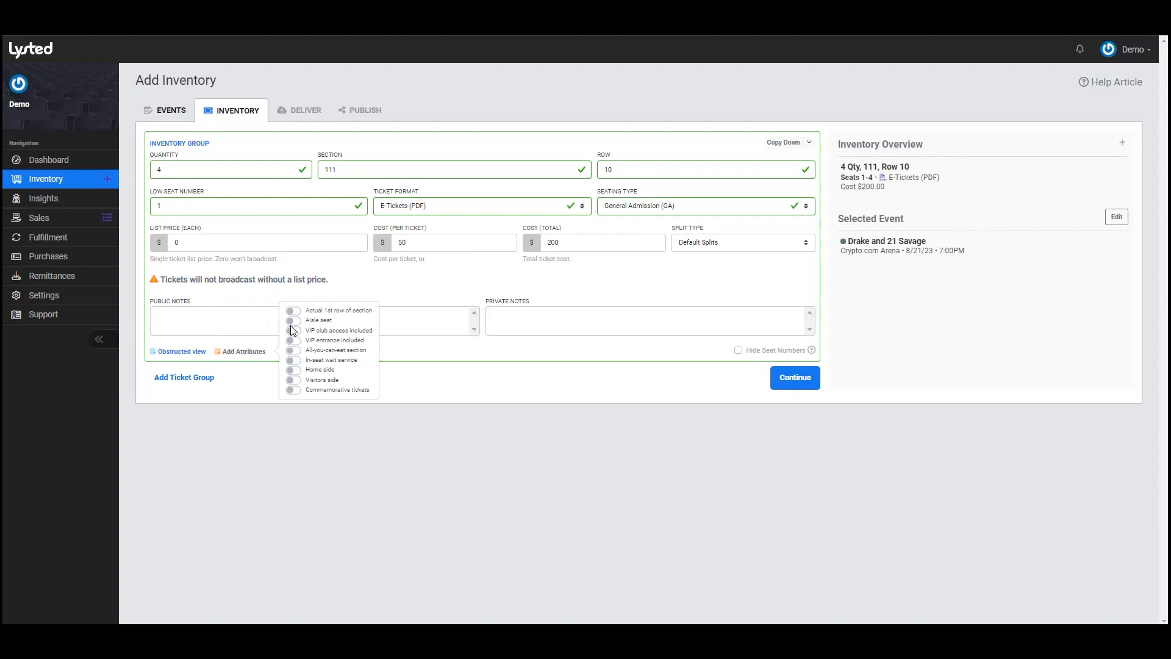
{"action": "left_click", "coordinate": [291, 322]}
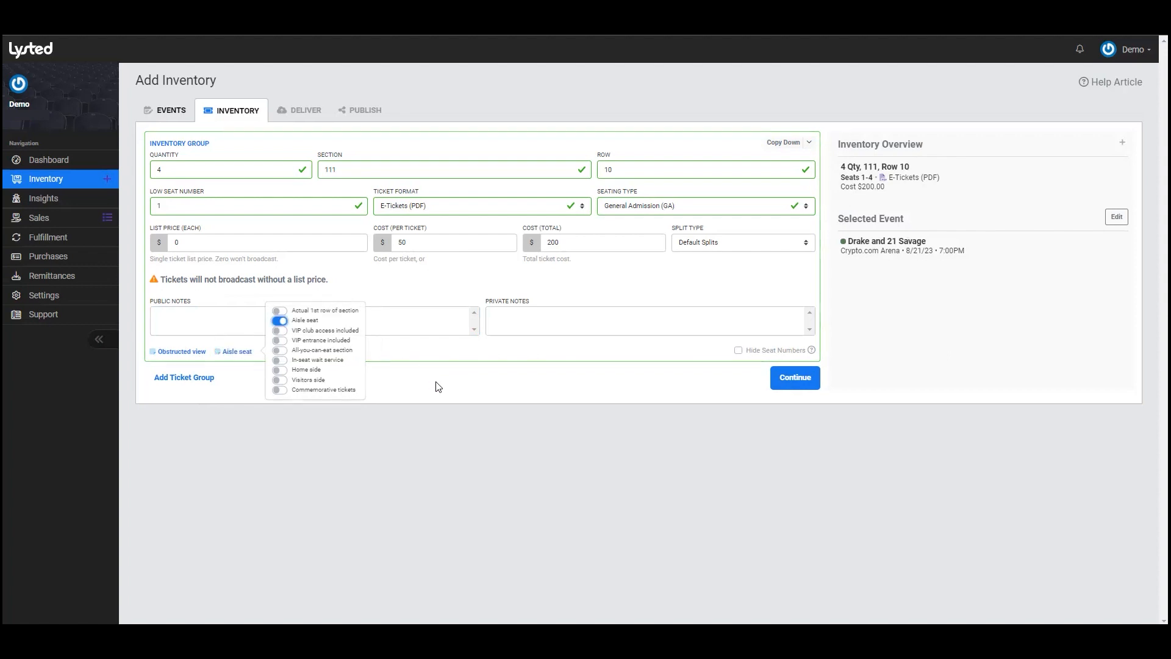
{"action": "left_click", "coordinate": [434, 385]}
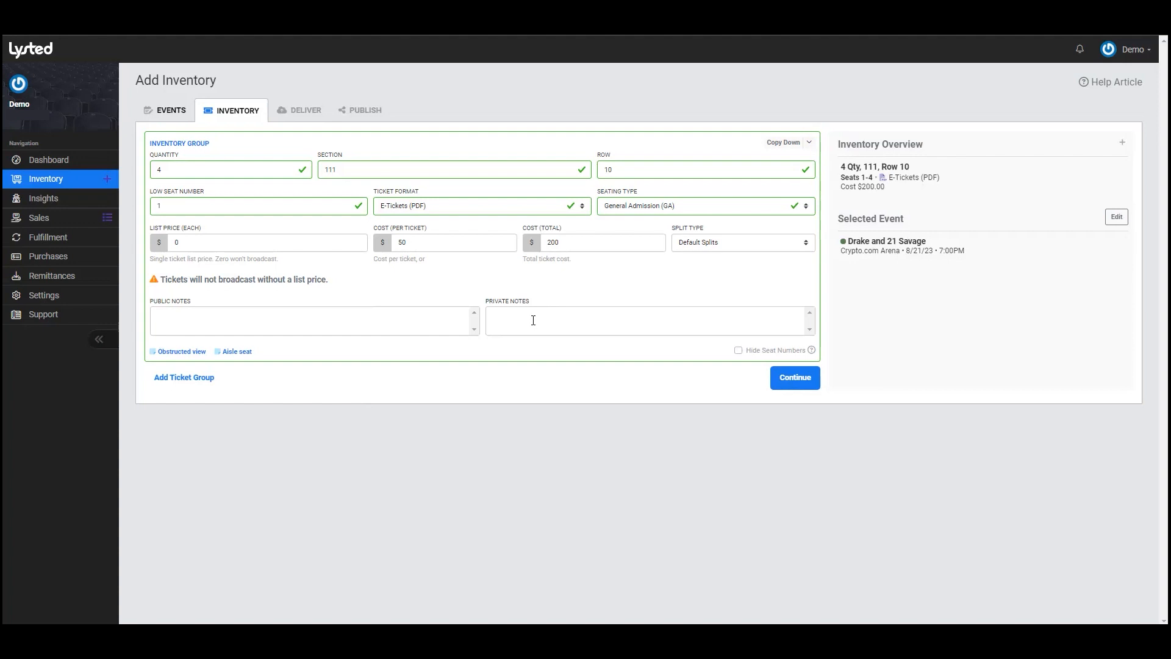
- Paste the seller's e-mail into private notes, then turn Hide Seat Numbers on and back off
{"action": "left_click", "coordinate": [513, 315]}
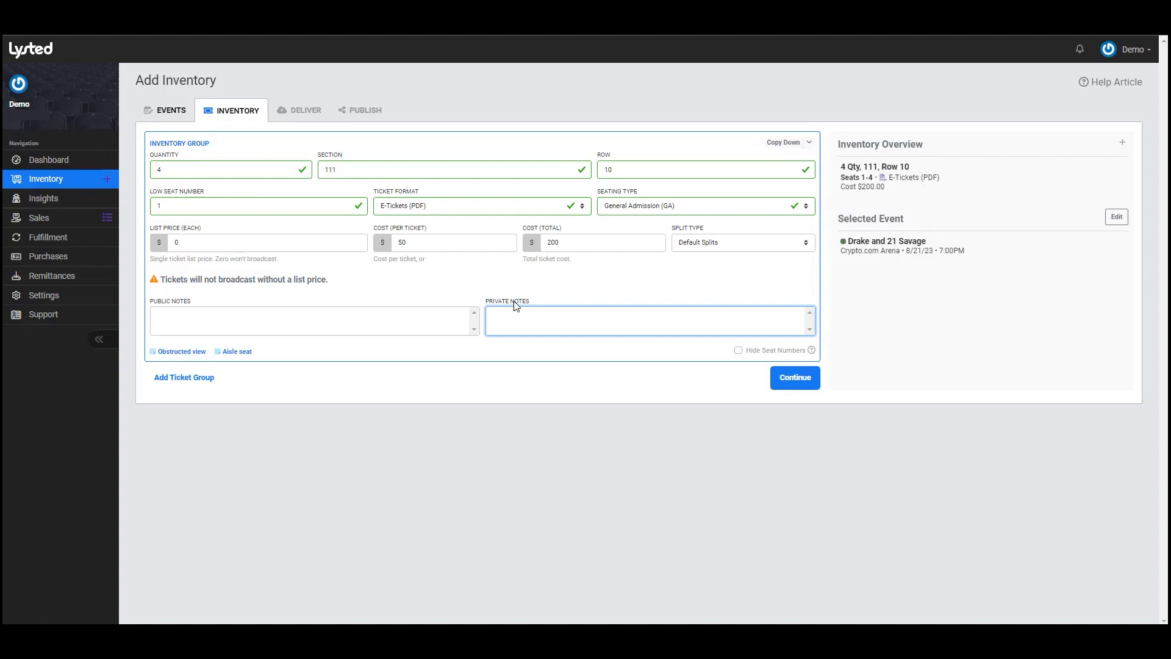
{"action": "key", "text": "ctrl+v"}
{"action": "left_click", "coordinate": [754, 354]}
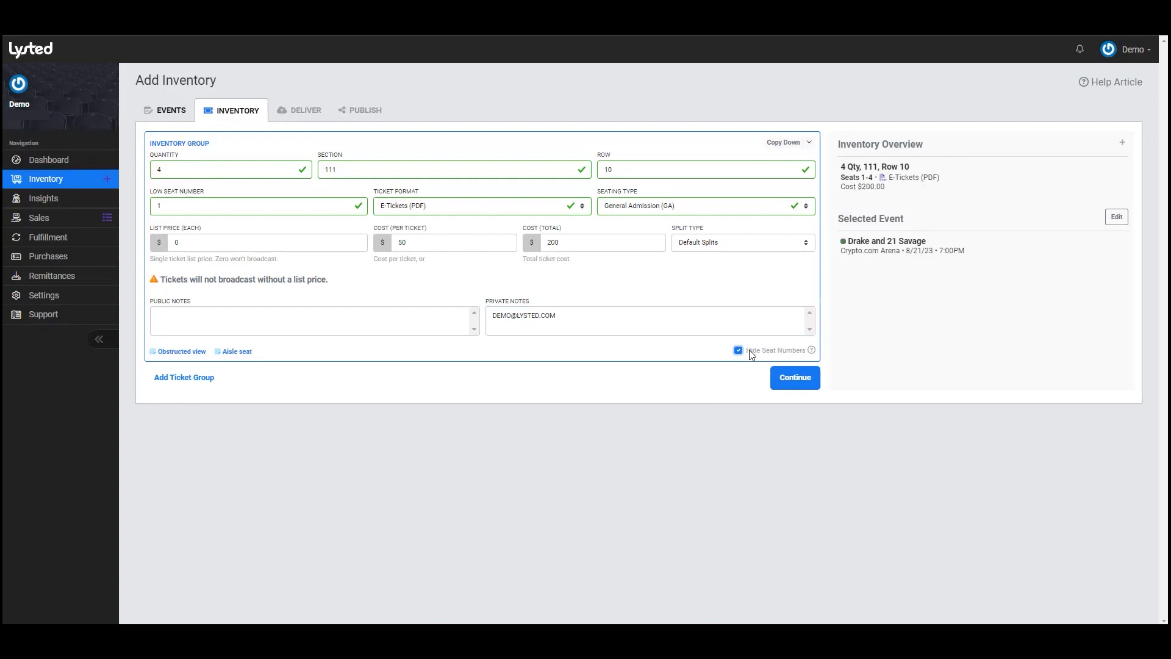
{"action": "left_click", "coordinate": [749, 350]}
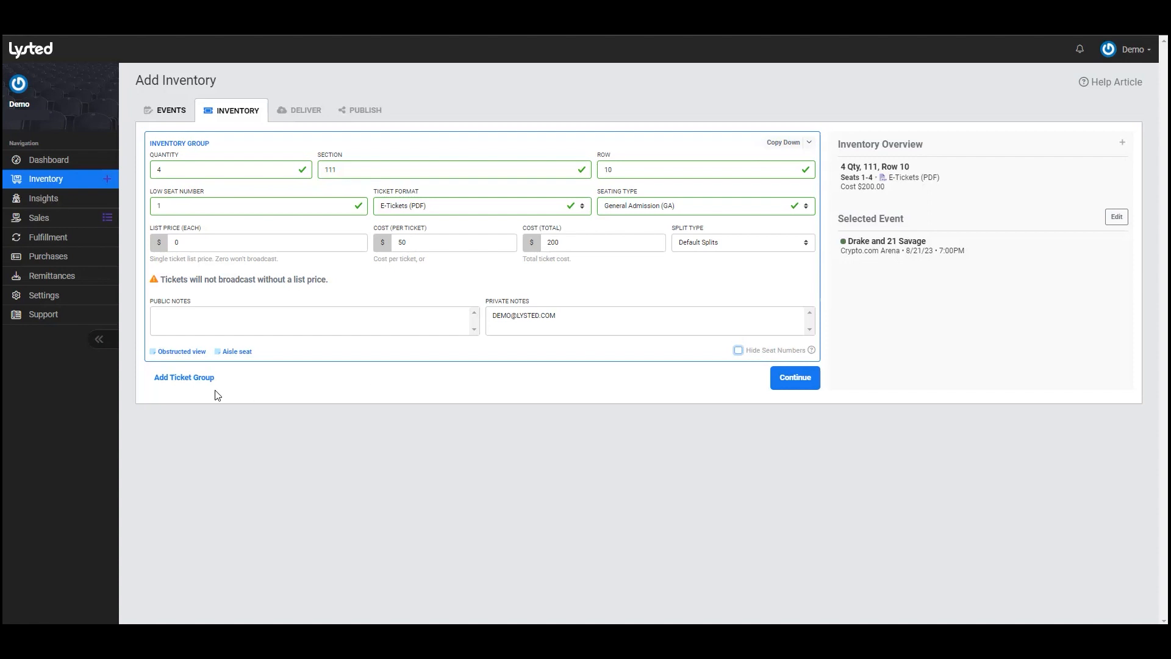
- Add and remove an empty group, duplicate one with low seat 5 and remove it, then view Copy Down fields
{"action": "left_click", "coordinate": [184, 377]}
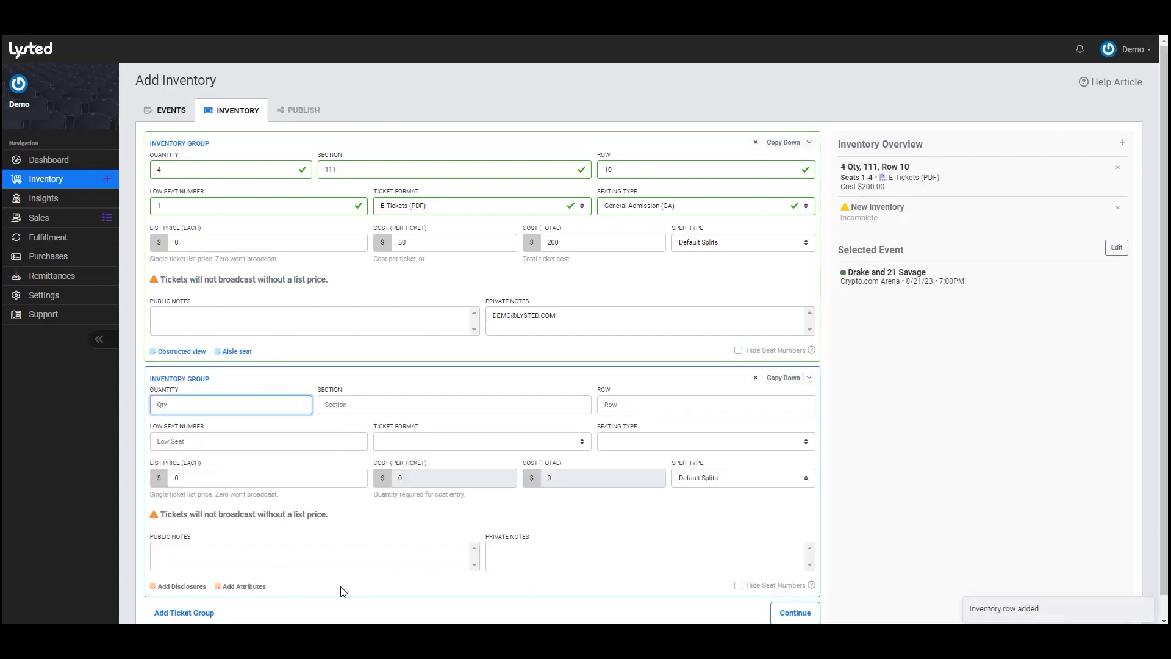
{"action": "left_click", "coordinate": [755, 378]}
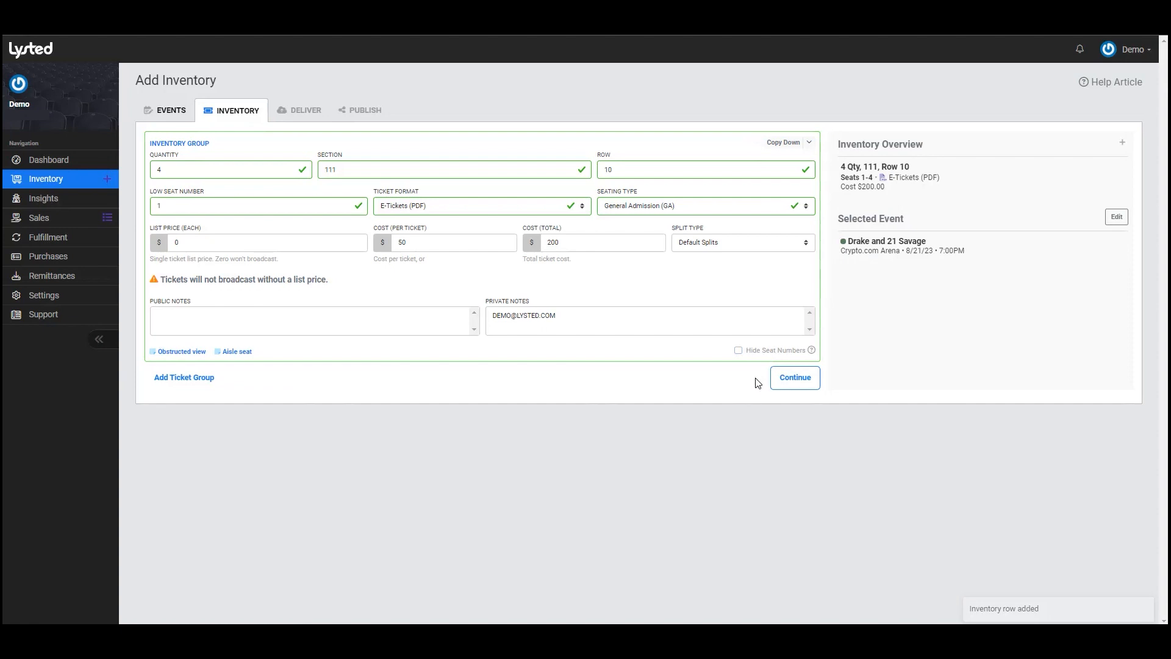
{"action": "left_click", "coordinate": [783, 143]}
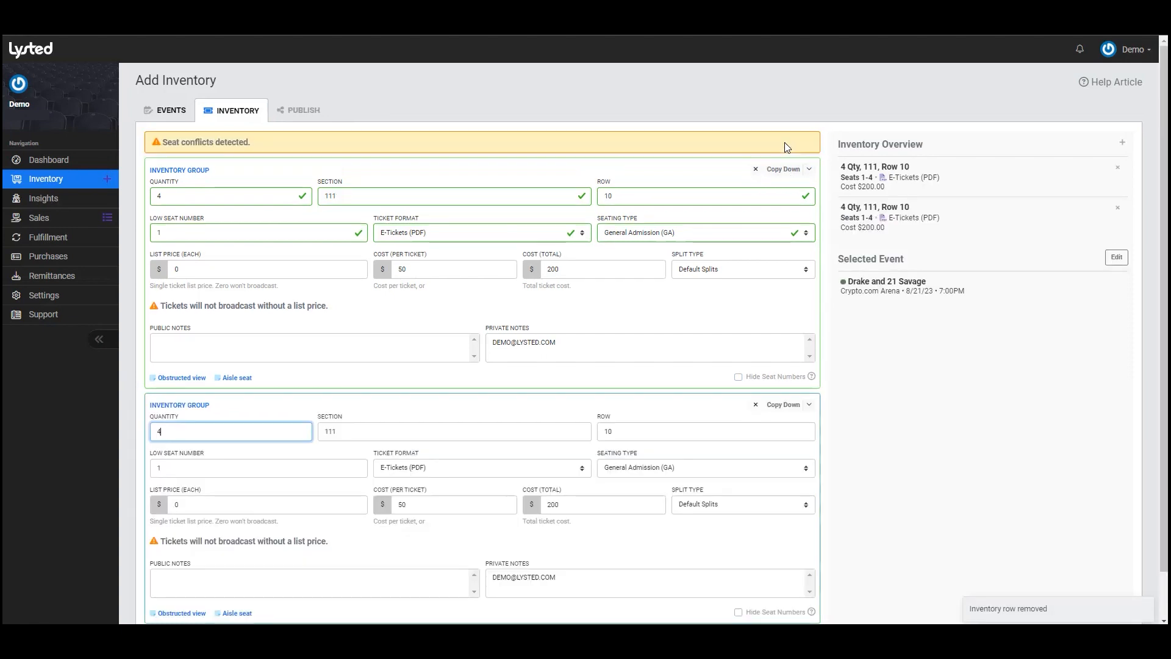
{"action": "left_click", "coordinate": [248, 473]}
{"action": "type", "text": "5"}
{"action": "key", "text": "Tab"}
{"action": "left_click", "coordinate": [241, 450]}
{"action": "left_click", "coordinate": [756, 378]}
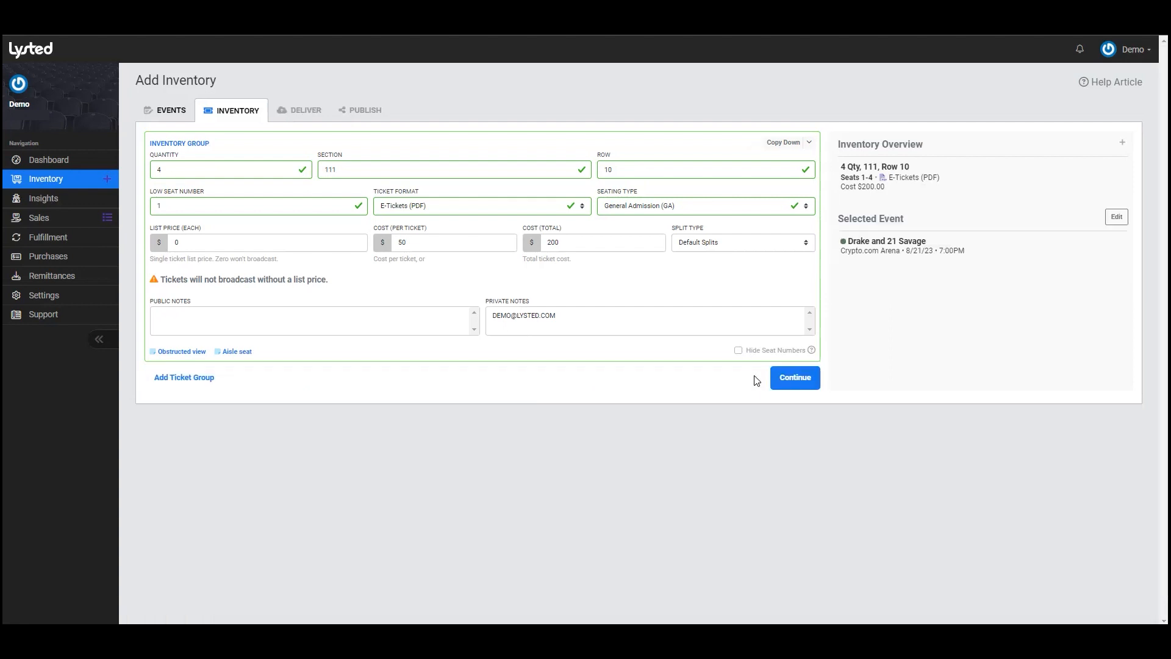
{"action": "left_click", "coordinate": [808, 142]}
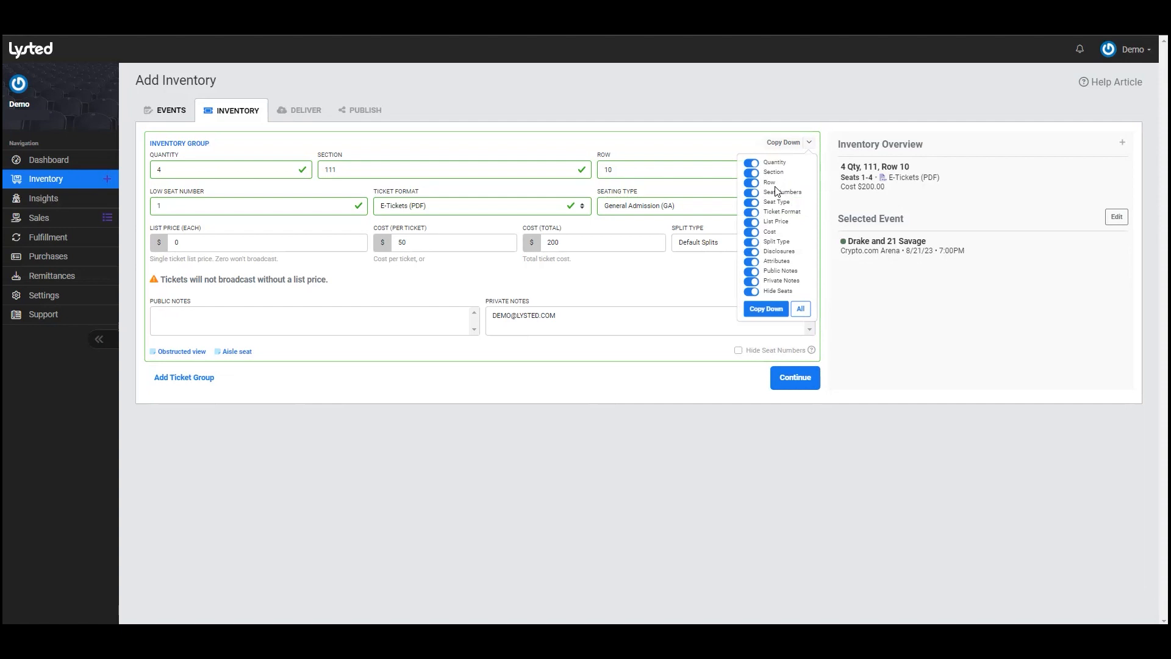
- Exclude Row and Seat Numbers from Copy Down and copy the group into a new one
{"action": "left_click", "coordinate": [752, 183]}
{"action": "left_click", "coordinate": [753, 194]}
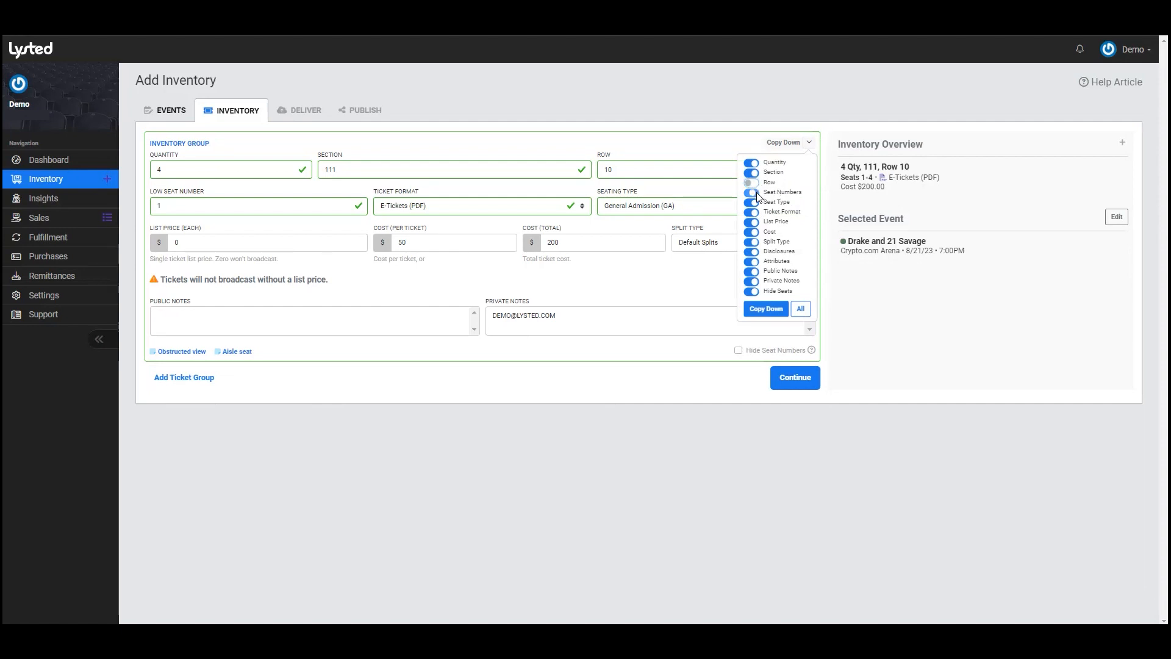
{"action": "left_click", "coordinate": [766, 310]}
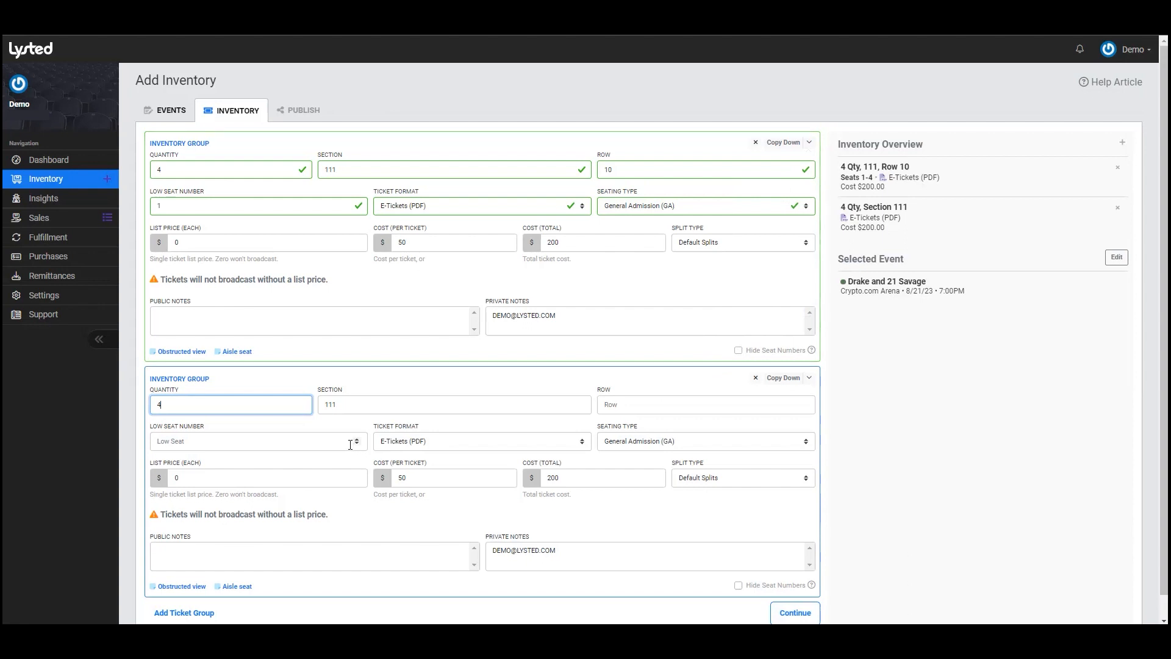
- Fill the copied group with Row 15 and low seat 4, then delete that group
{"action": "left_click", "coordinate": [615, 404]}
{"action": "type", "text": "15"}
{"action": "left_click", "coordinate": [317, 445]}
{"action": "type", "text": "4"}
{"action": "scroll", "coordinate": [317, 445], "scroll_direction": "down", "scroll_amount": 1}
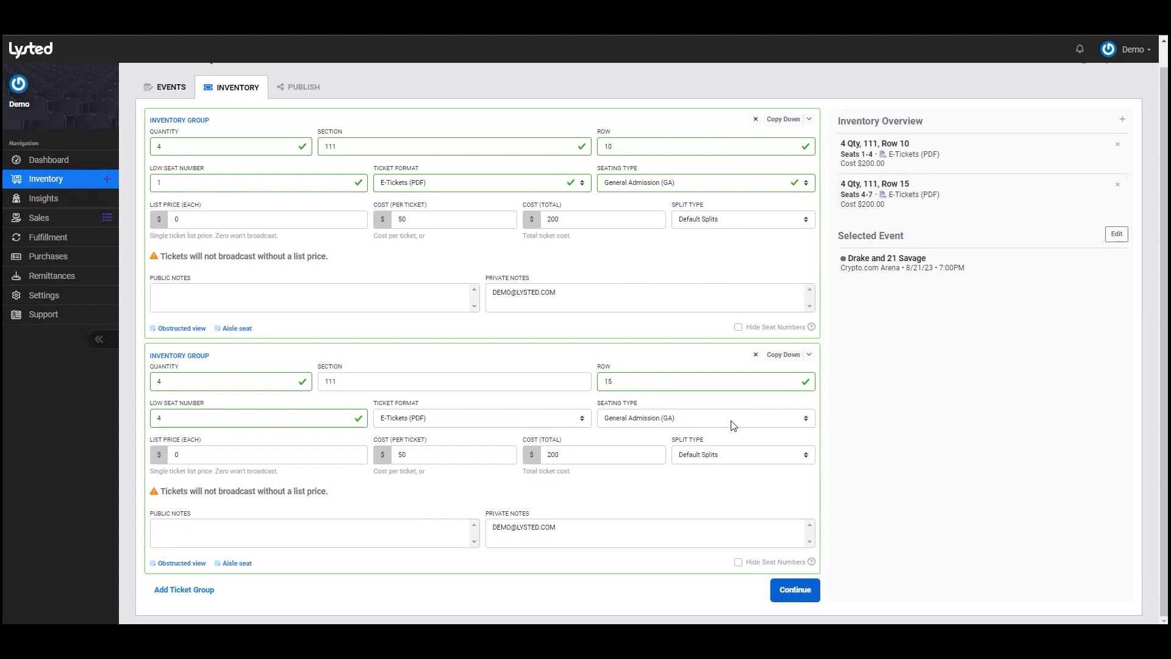
{"action": "left_click", "coordinate": [755, 355]}
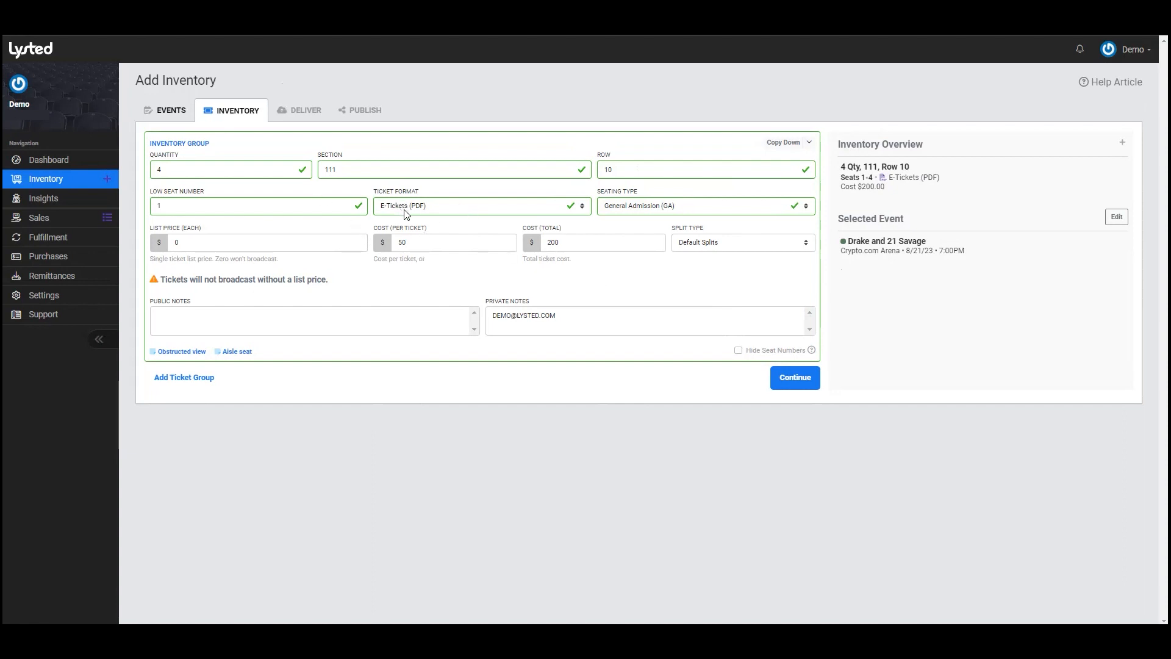
- Continue to the delivery step and upload the first ticket PDF
{"action": "left_click", "coordinate": [795, 381]}
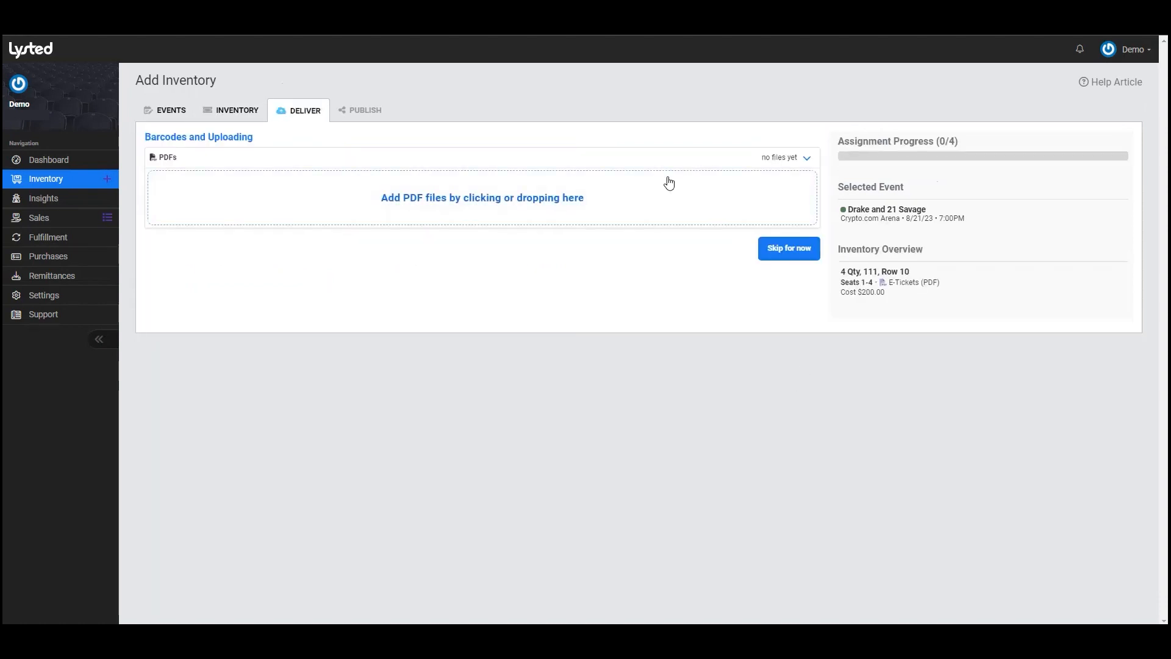
{"action": "left_click", "coordinate": [496, 217]}
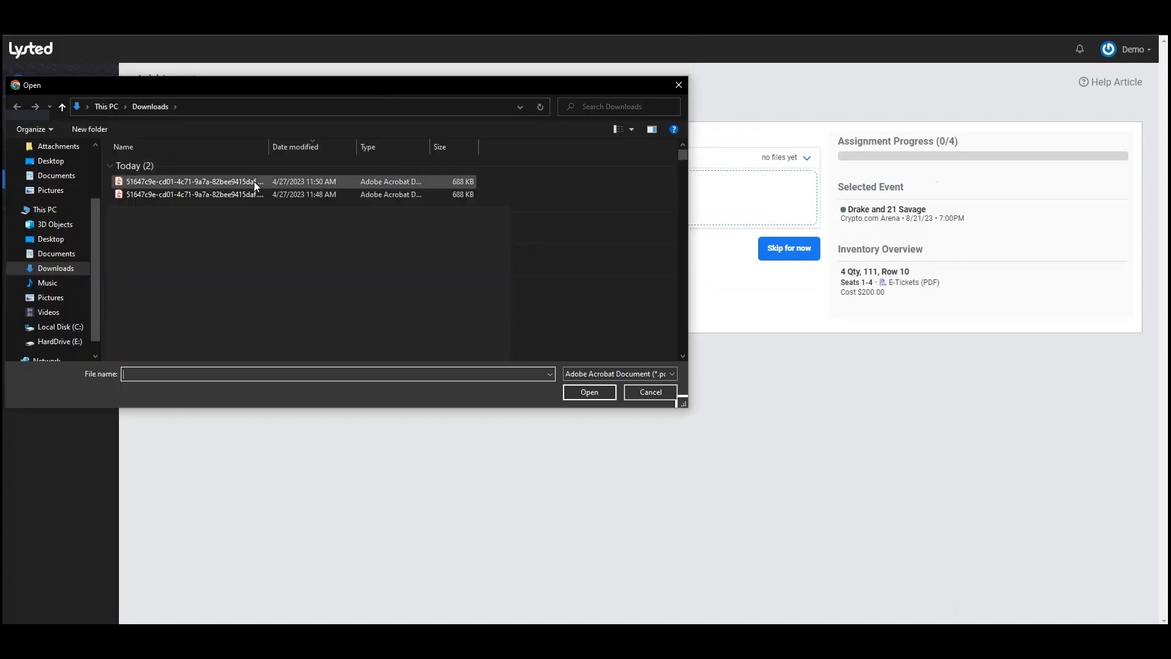
{"action": "double_click", "coordinate": [166, 197]}
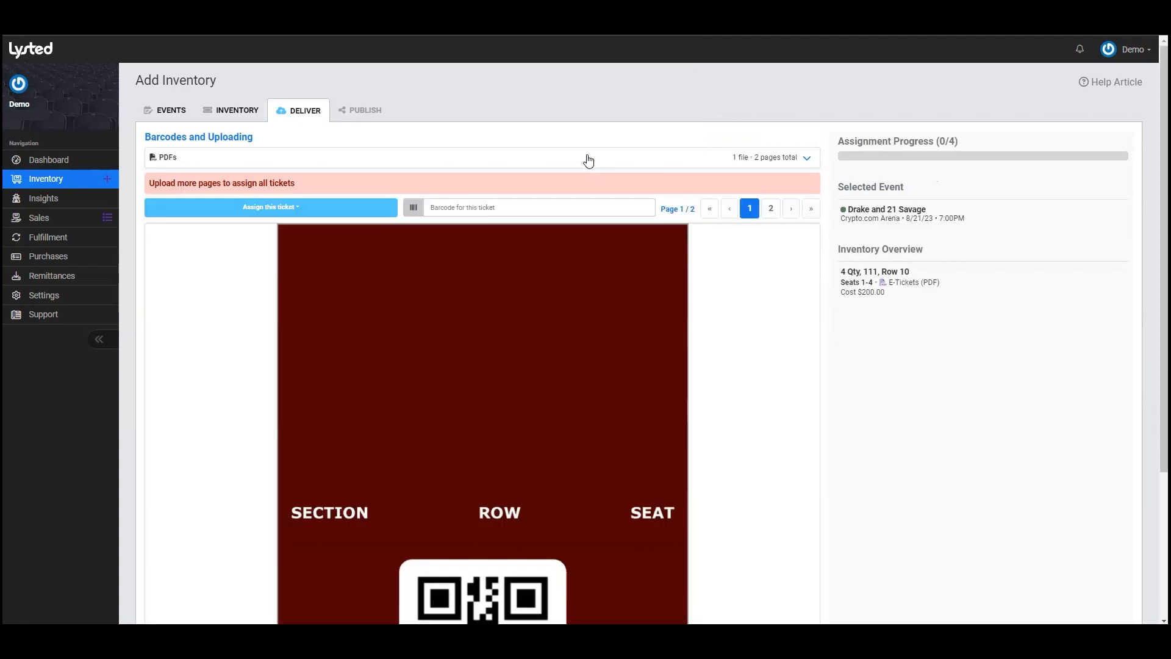
- Upload the e-ticket PDF from Downloads as a second ticket file
{"action": "left_click", "coordinate": [588, 160]}
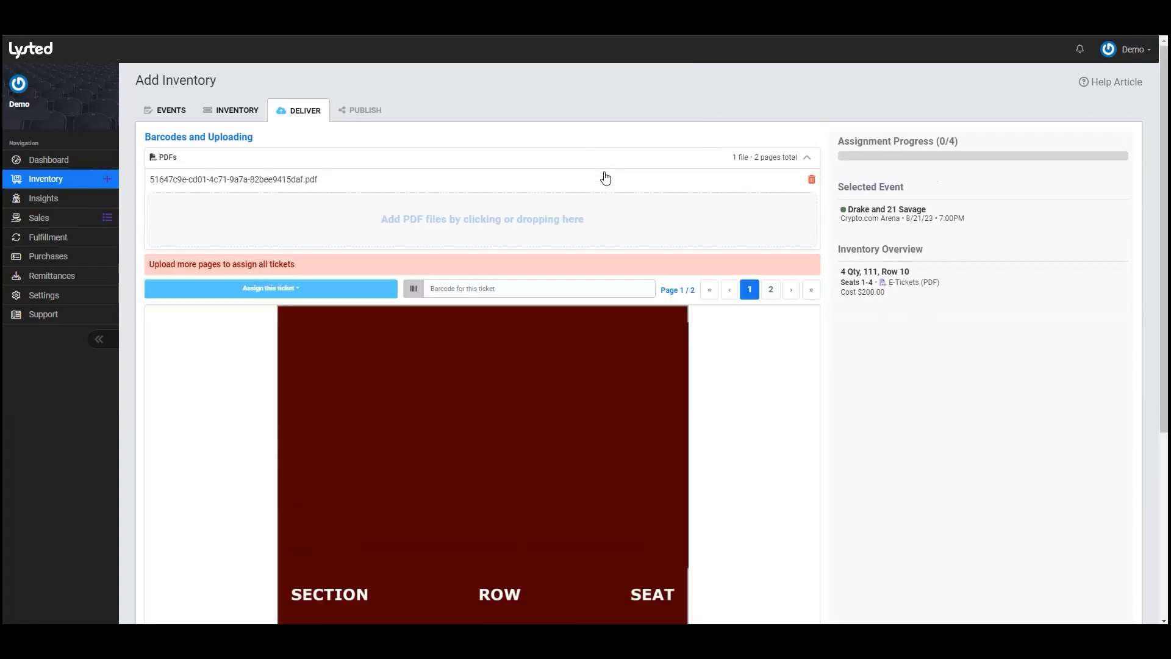
{"action": "left_click", "coordinate": [467, 225]}
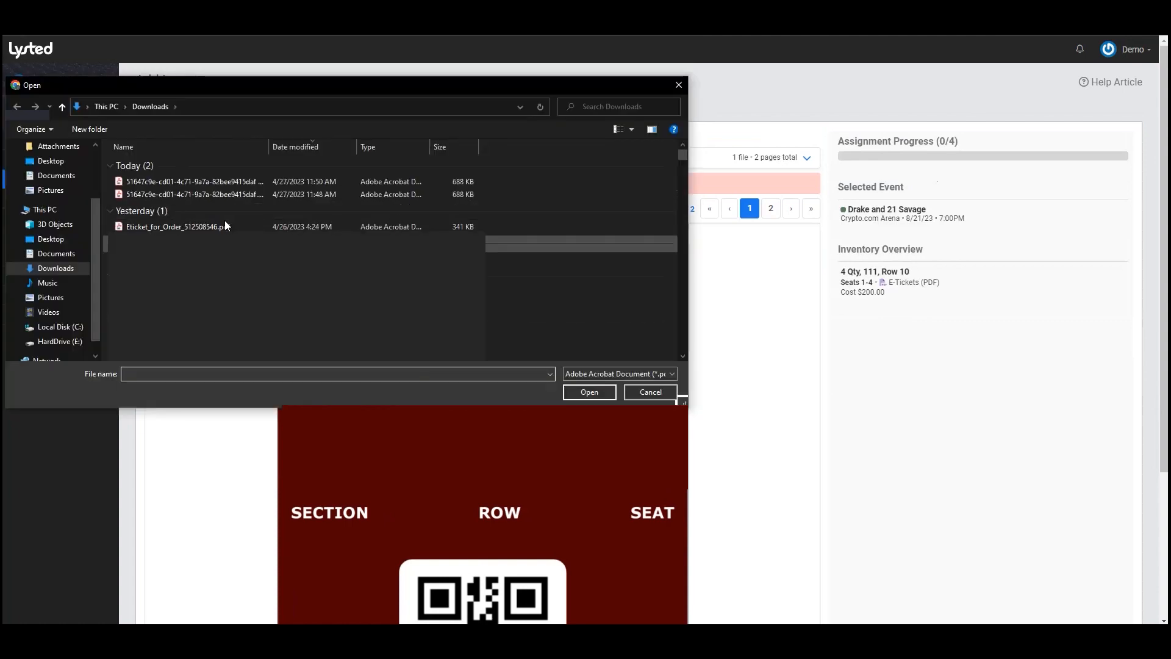
{"action": "left_click", "coordinate": [225, 226]}
{"action": "double_click", "coordinate": [224, 226]}
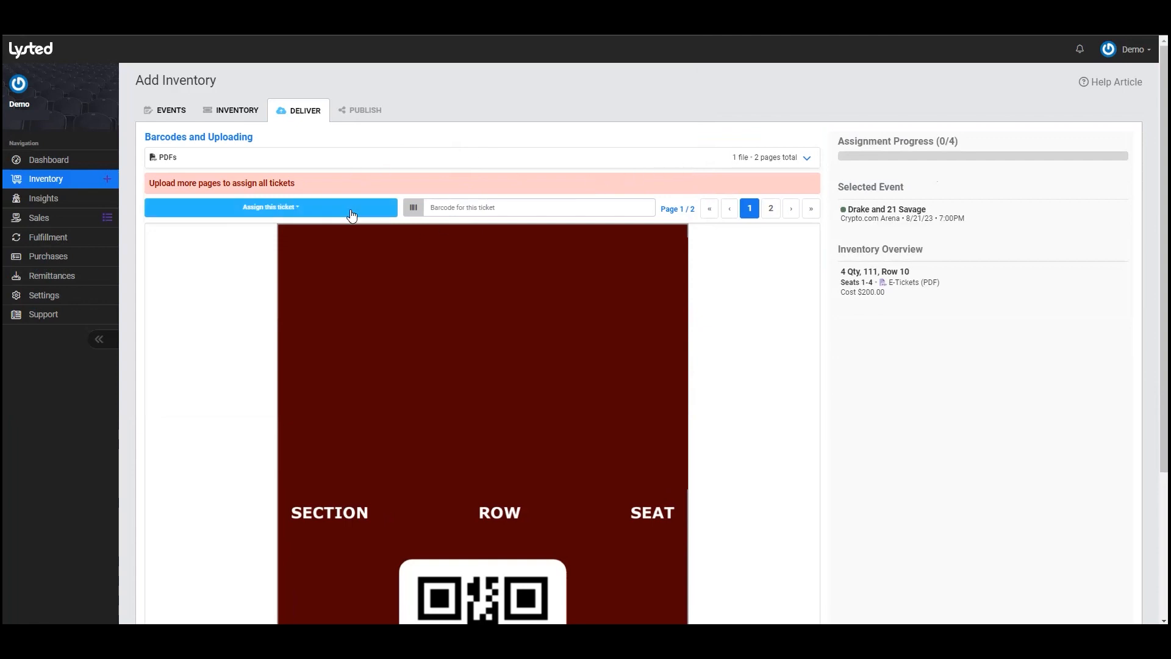
- Assign PDF pages 1–4 to Row 10 seats 1–4, then continue to the review
{"action": "left_click", "coordinate": [247, 207]}
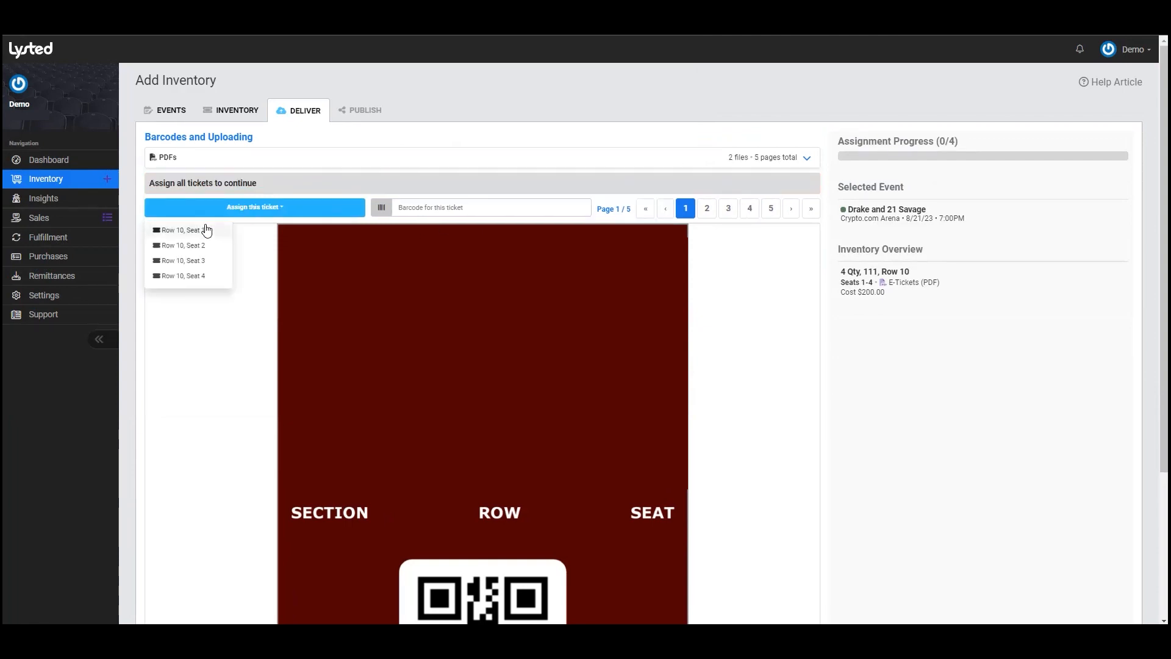
{"action": "left_click", "coordinate": [207, 230]}
{"action": "left_click", "coordinate": [247, 207]}
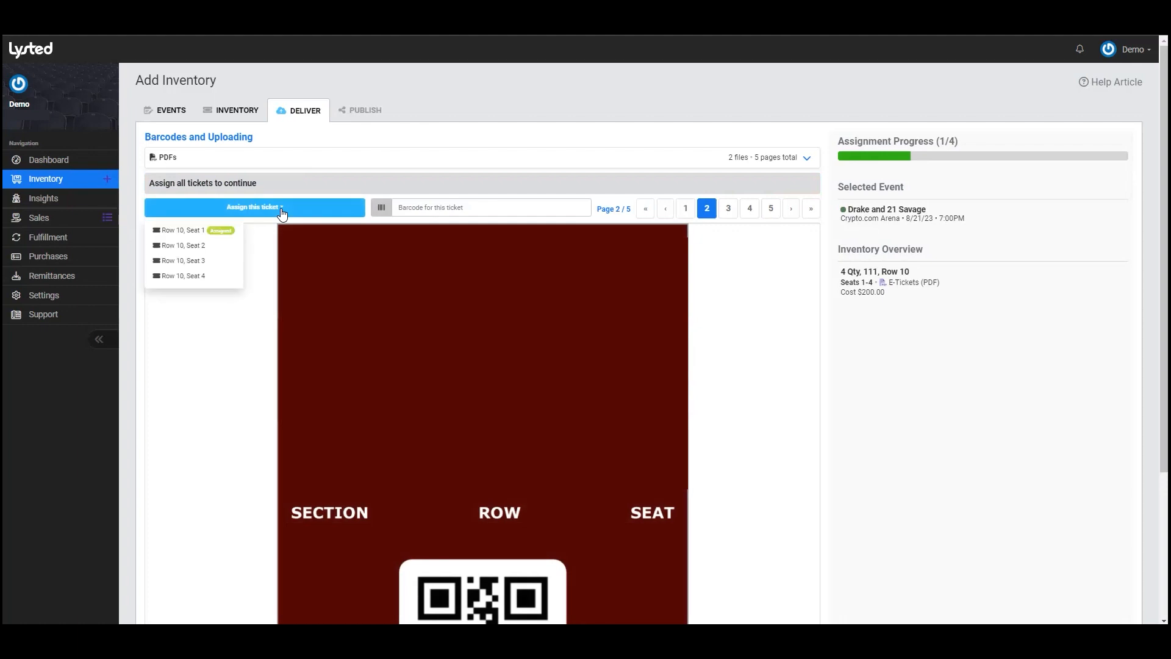
{"action": "left_click", "coordinate": [217, 253]}
{"action": "left_click", "coordinate": [323, 210]}
{"action": "left_click", "coordinate": [218, 264]}
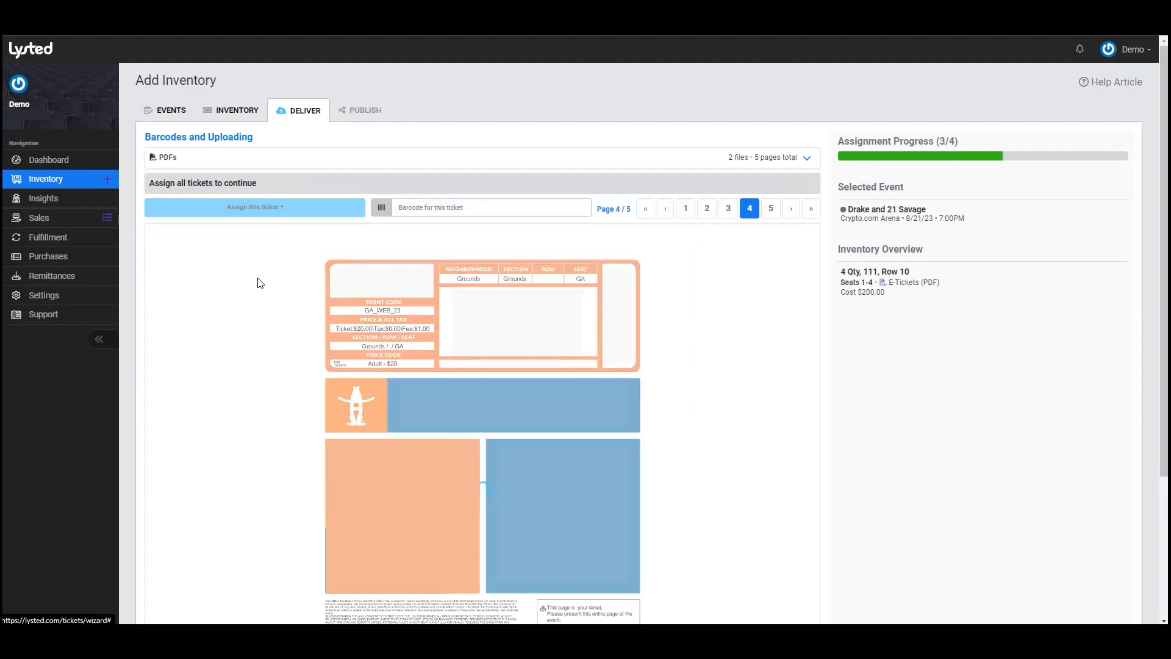
{"action": "left_click", "coordinate": [281, 210]}
{"action": "left_click", "coordinate": [208, 276]}
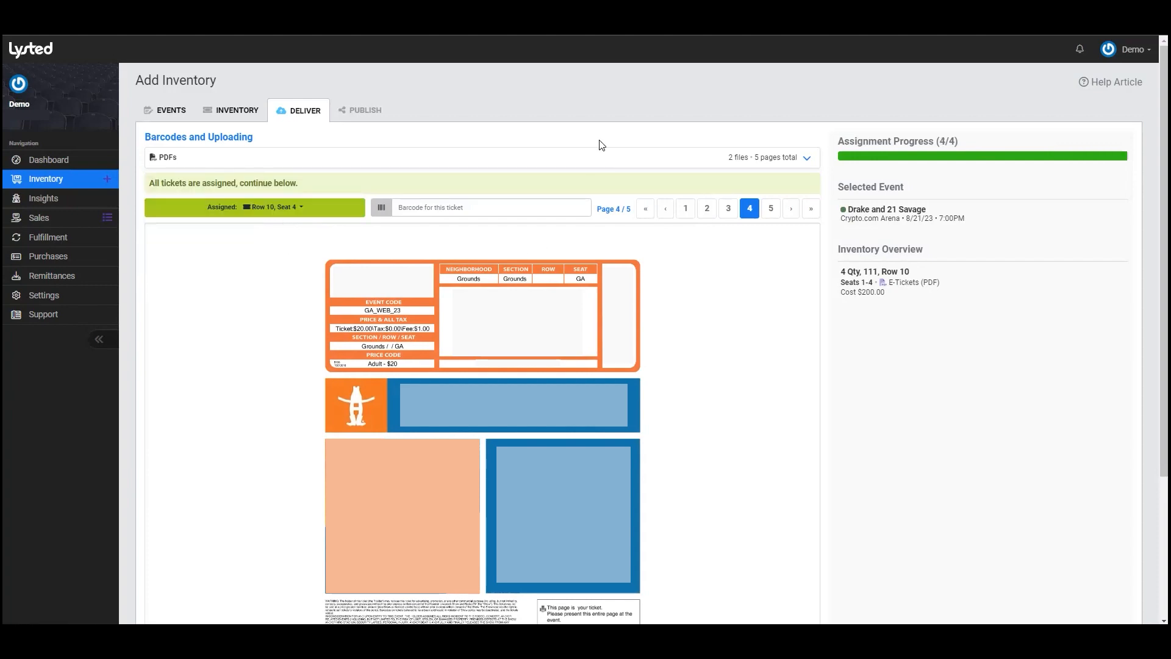
{"action": "scroll", "coordinate": [845, 203], "scroll_direction": "down", "scroll_amount": 3}
{"action": "left_click", "coordinate": [795, 581]}
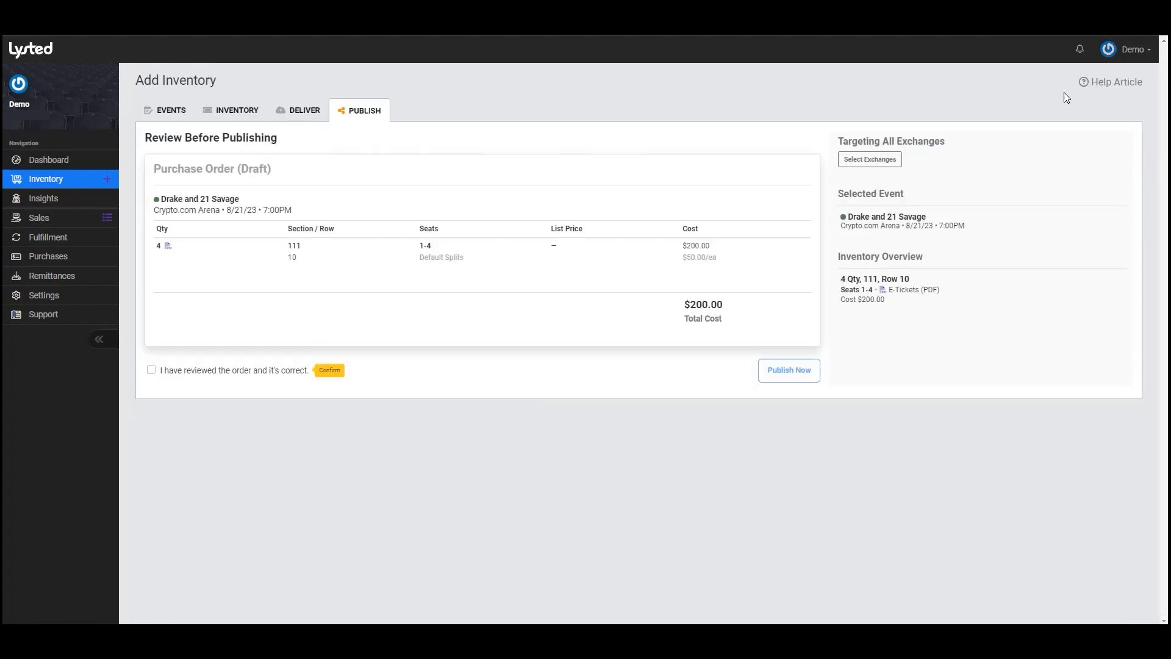
- Publish the Drake and 21 Savage listing to seven exchanges, excluding StubHub, Vivid and Seat Geek, after confirming review
{"action": "left_click", "coordinate": [892, 163]}
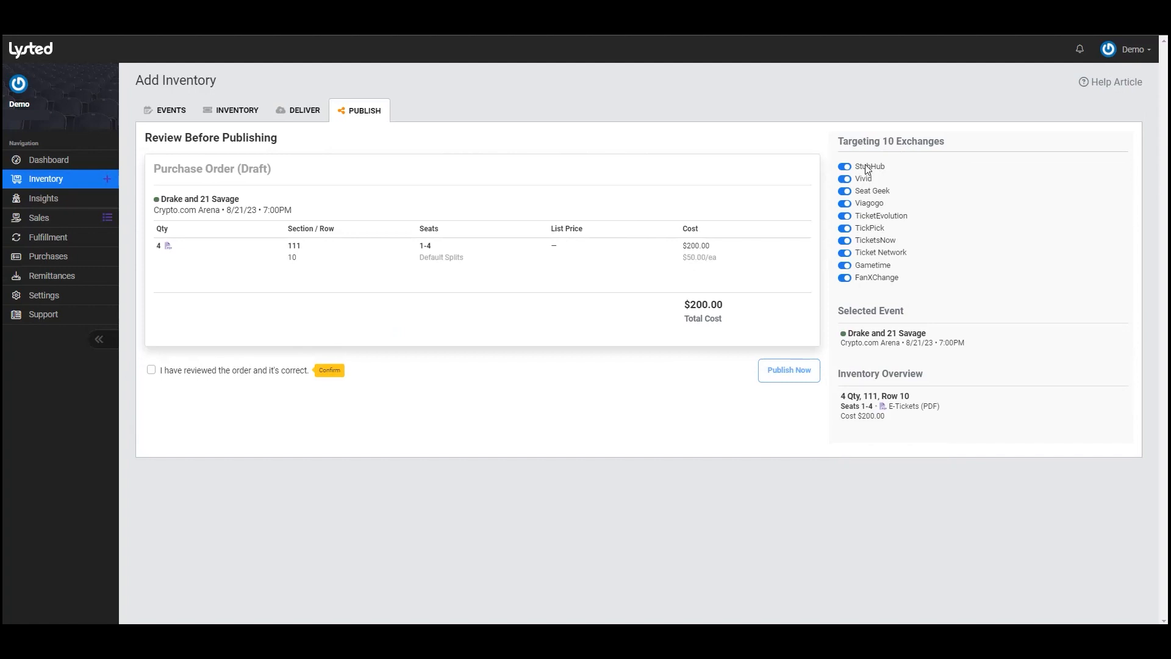
{"action": "left_click", "coordinate": [866, 167]}
{"action": "left_click", "coordinate": [152, 370]}
{"action": "left_click", "coordinate": [786, 371]}
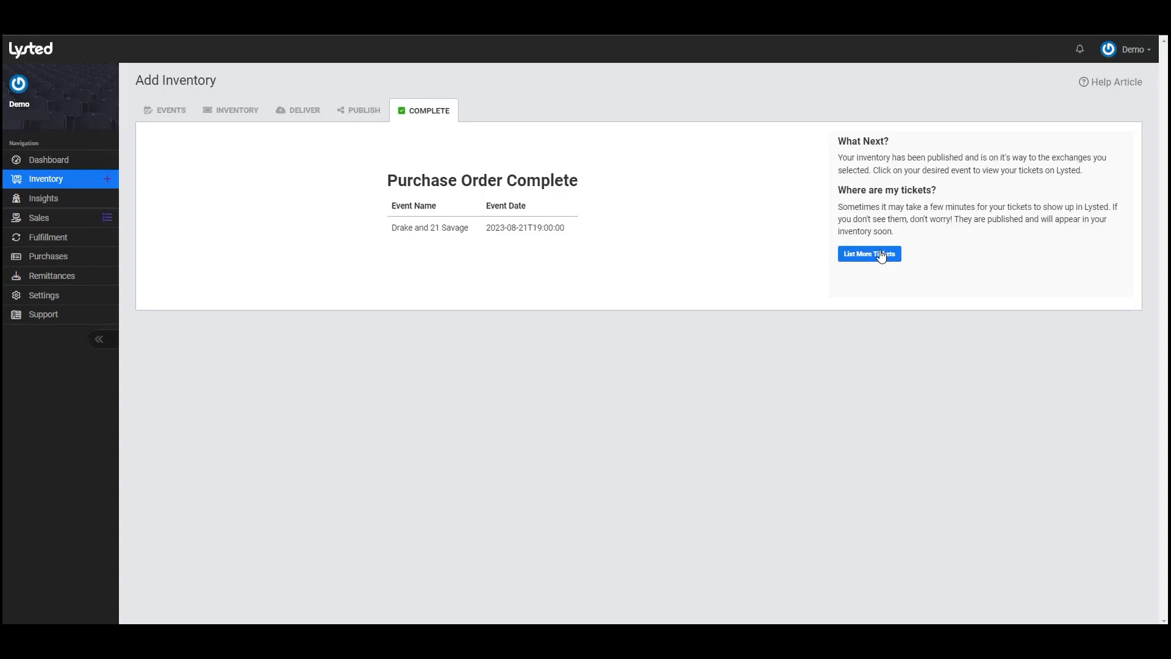
- Open the event inventory and begin editing the list price for the Section 111, Row 10 tickets
{"action": "left_click", "coordinate": [427, 233]}
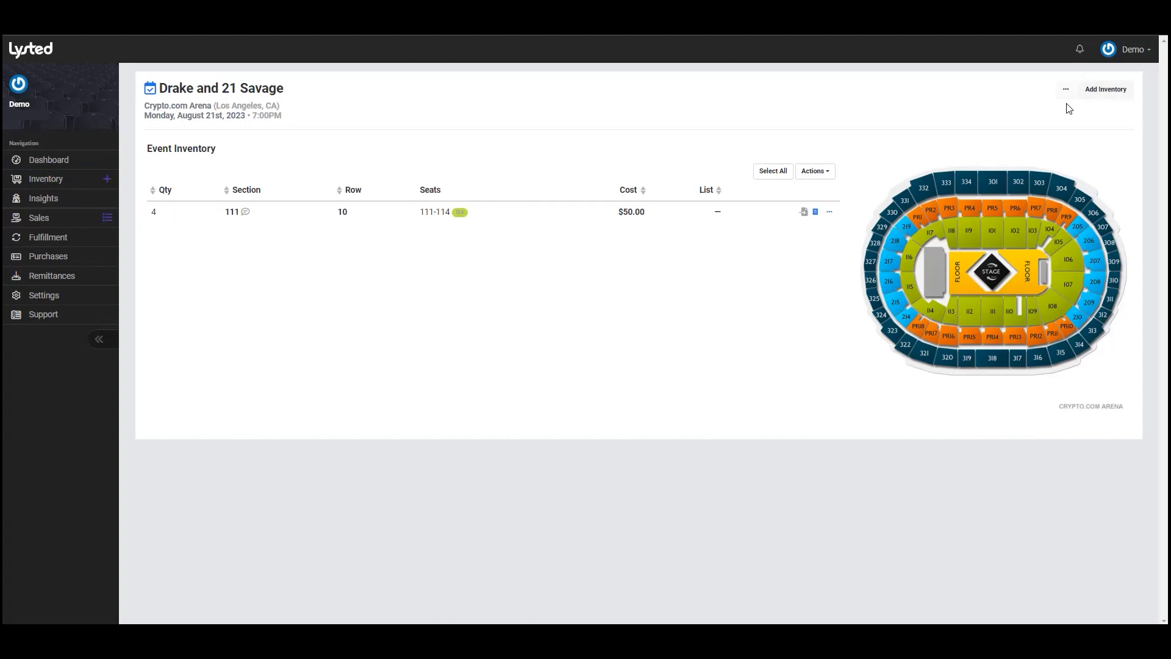
{"action": "left_click", "coordinate": [1064, 91]}
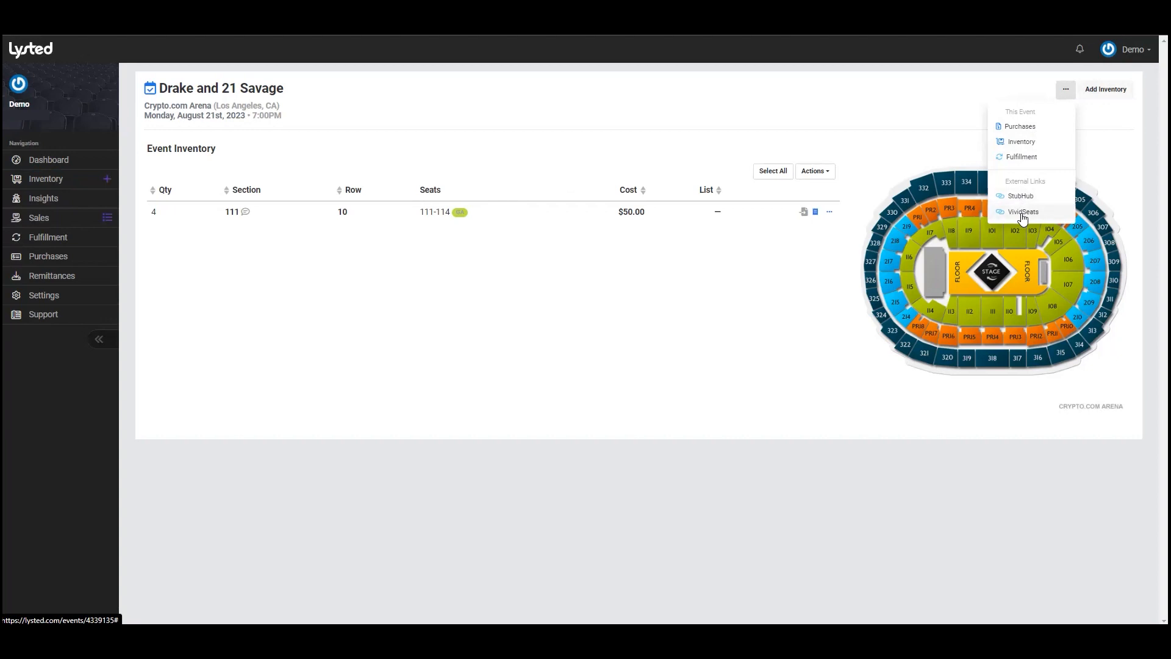
{"action": "left_click", "coordinate": [717, 212]}
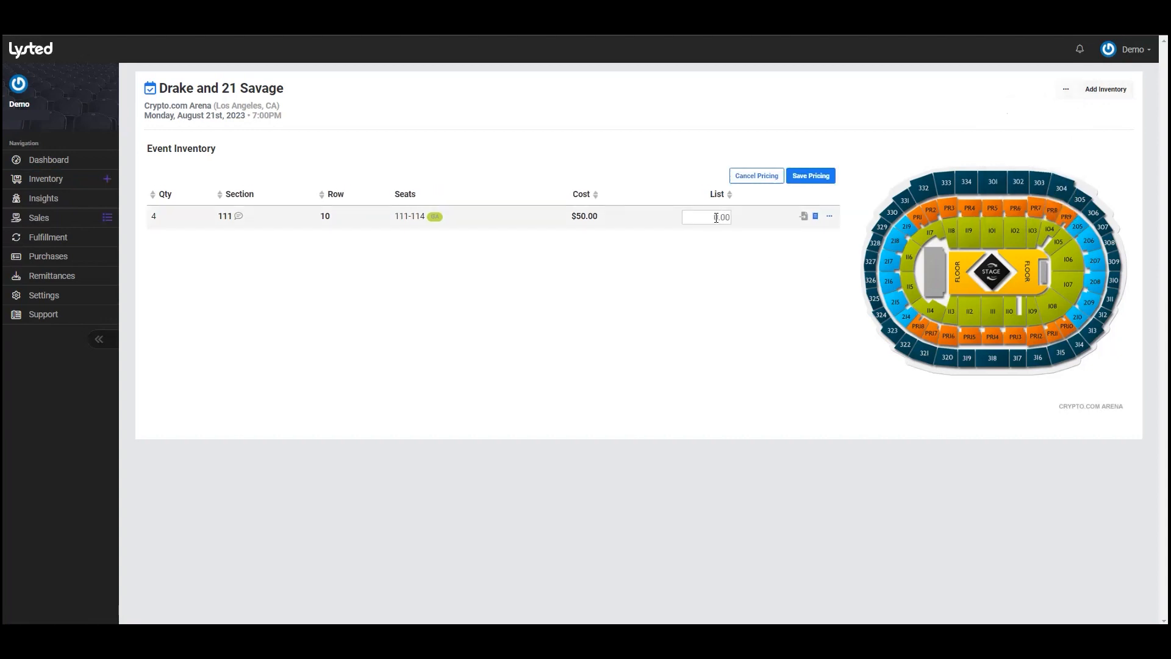